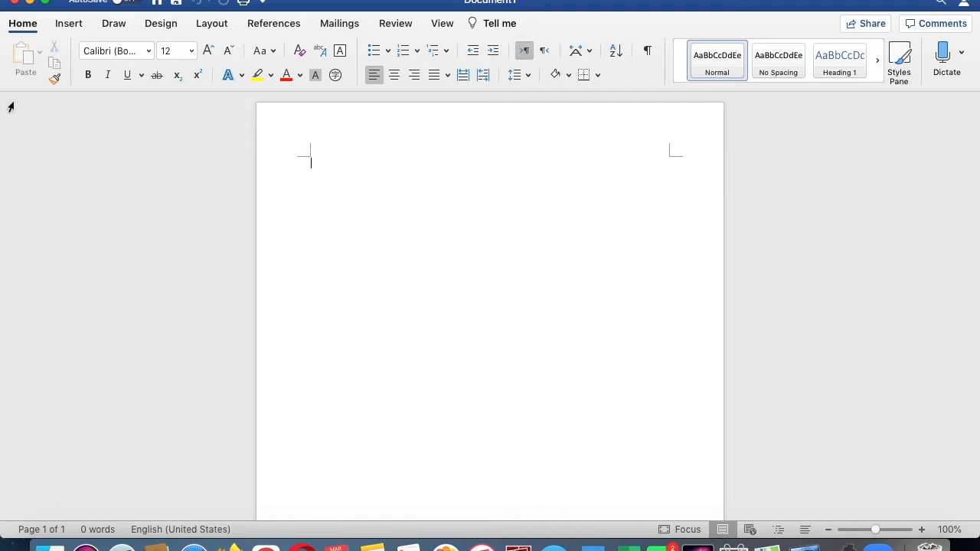
- Set the font to American Typewriter at size 20
left_click(150, 51)
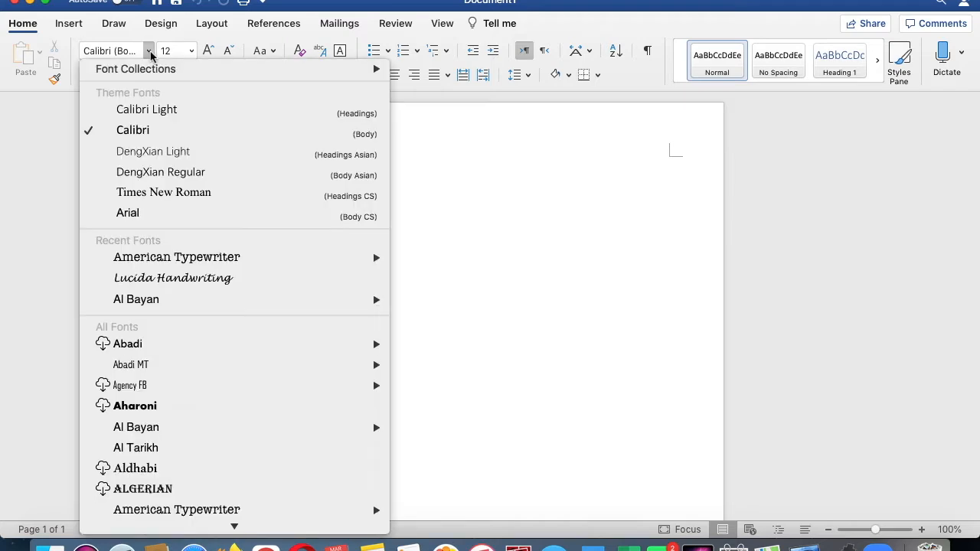
left_click(164, 258)
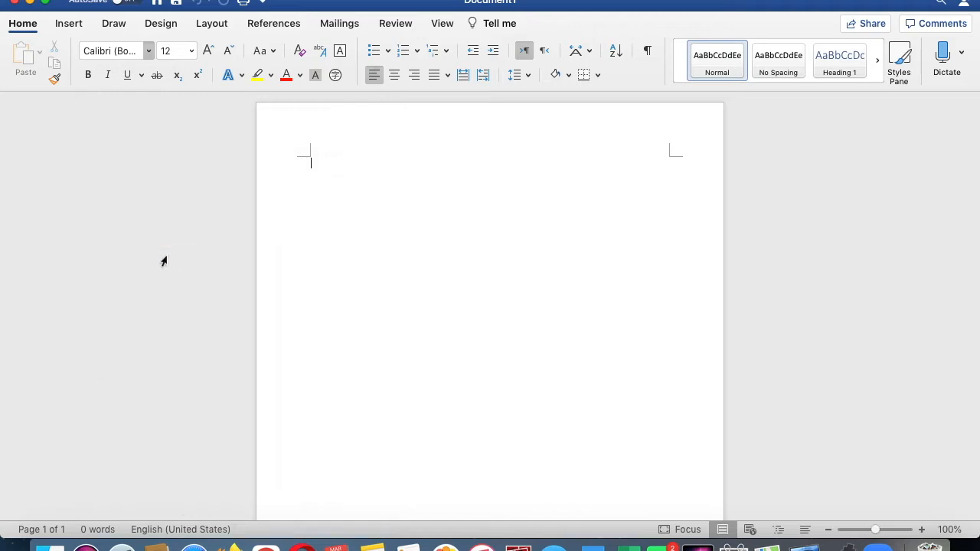
left_click(192, 51)
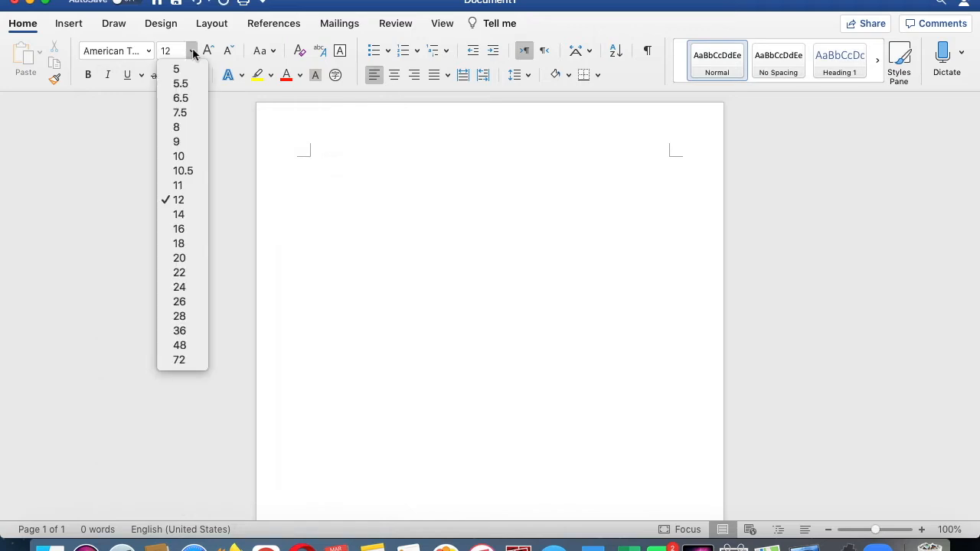
left_click(187, 259)
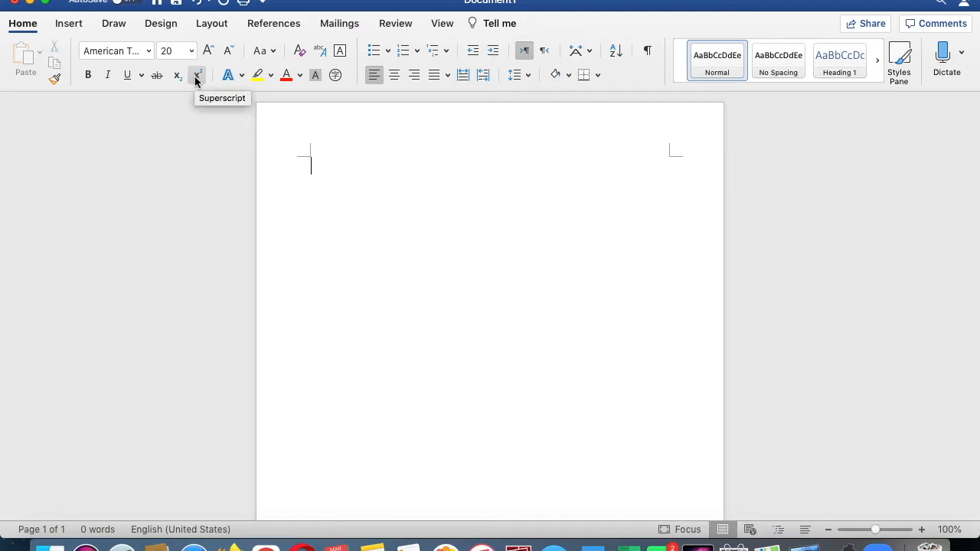
left_click(228, 51)
left_click(228, 51)
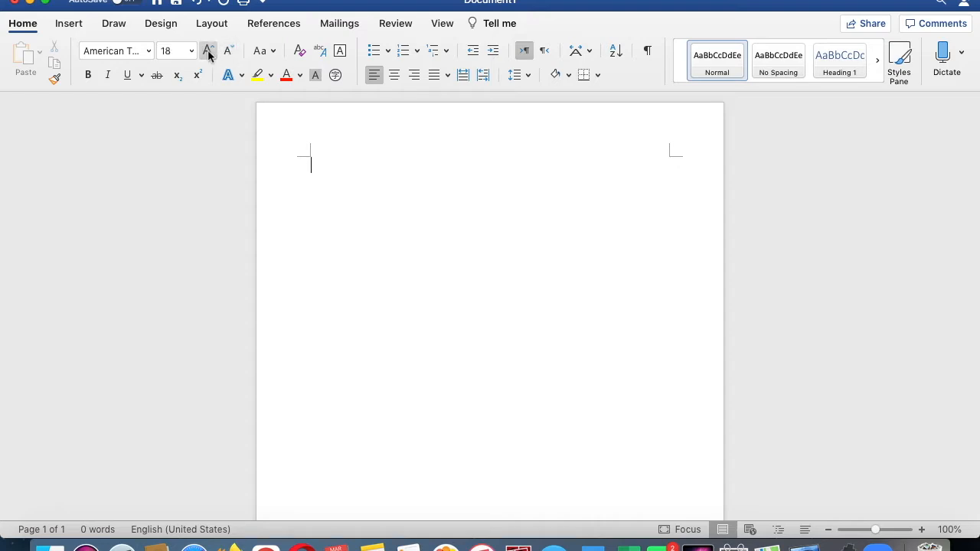
left_click(208, 50)
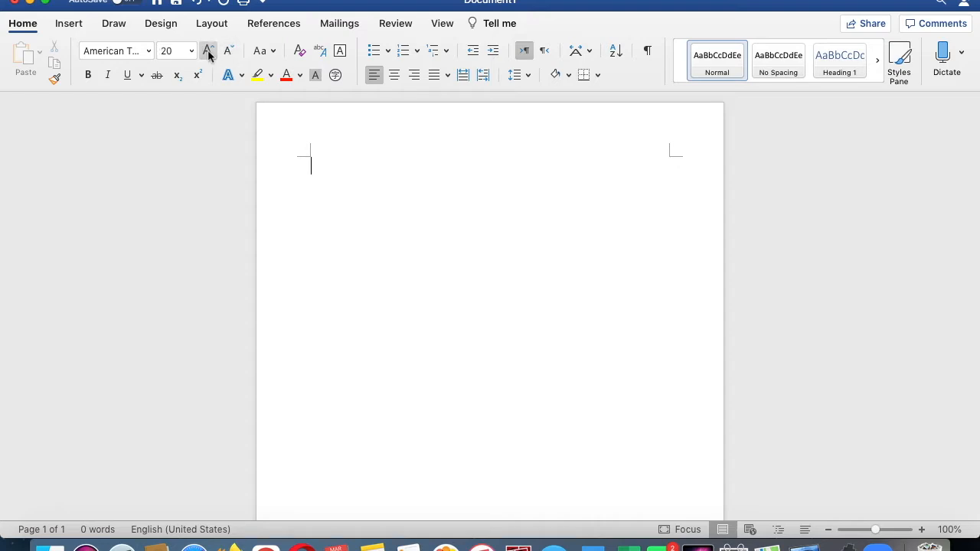
- Switch on bold and type the word BOLD
left_click(274, 56)
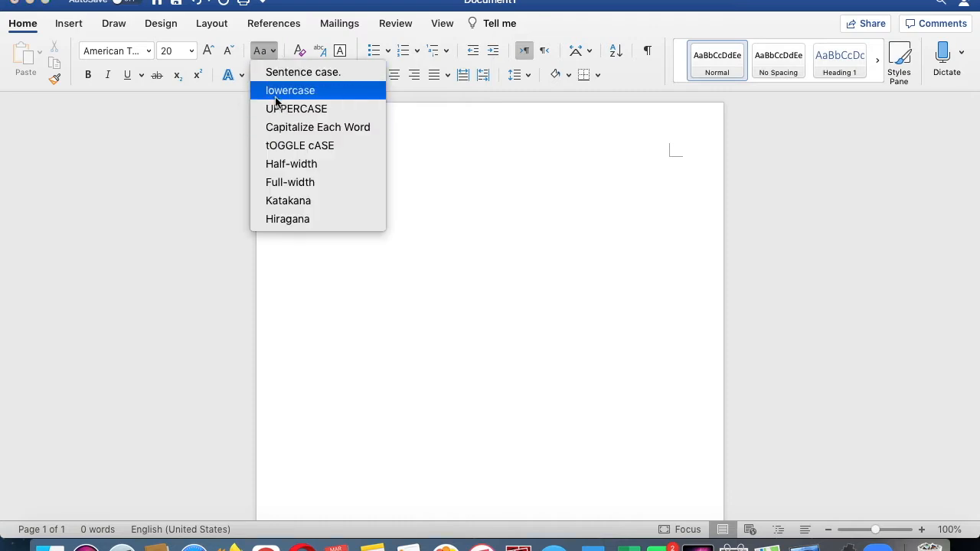
left_click(267, 54)
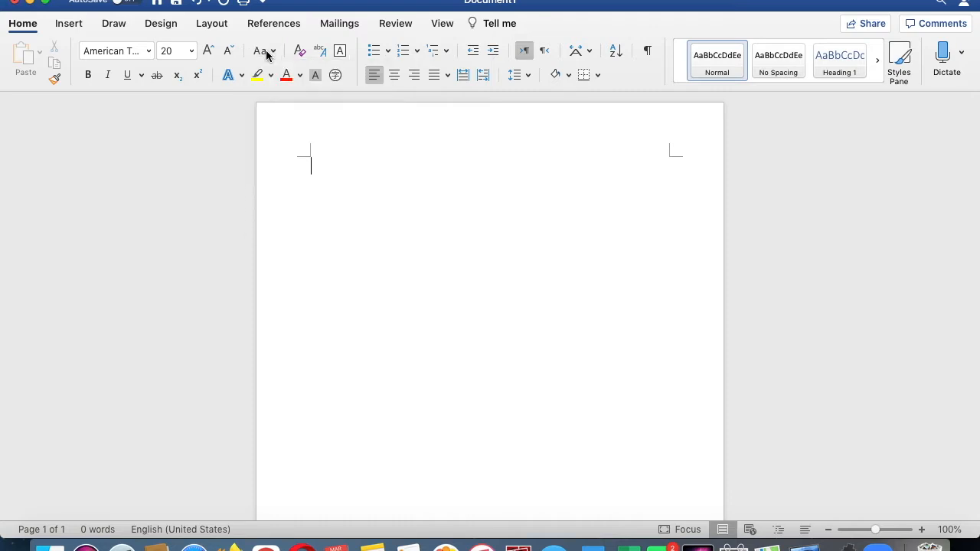
left_click(88, 75)
type("BOLD")
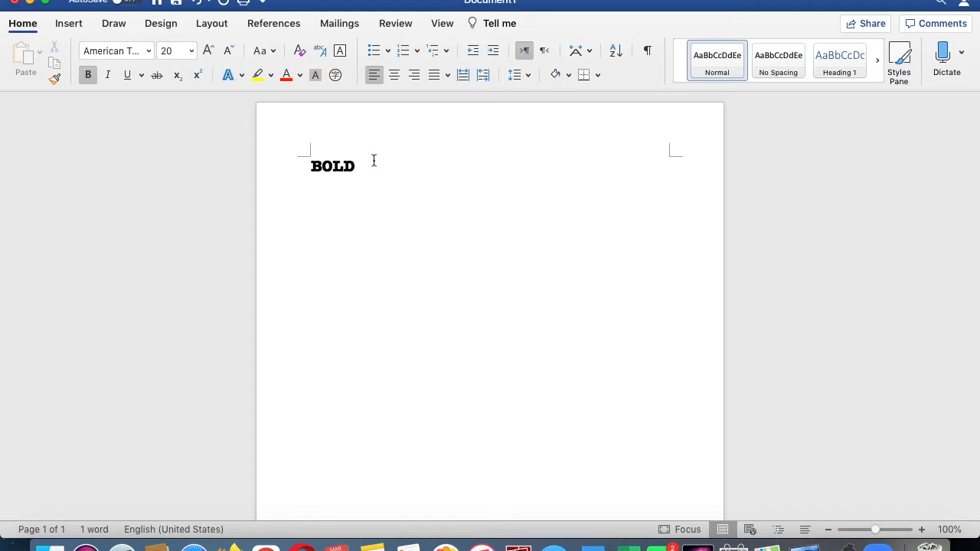
- Select the word BOLD and remove its bold formatting
left_click(278, 163)
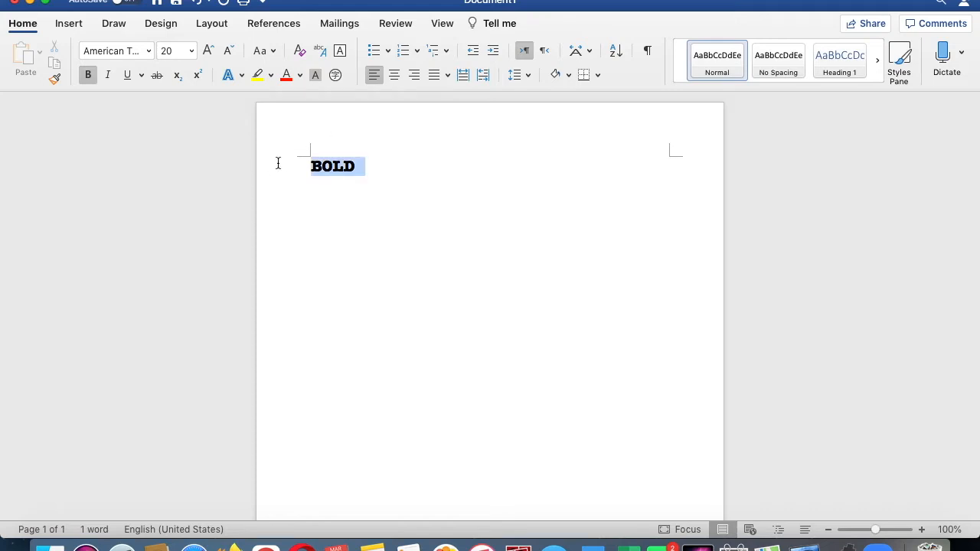
left_click(87, 75)
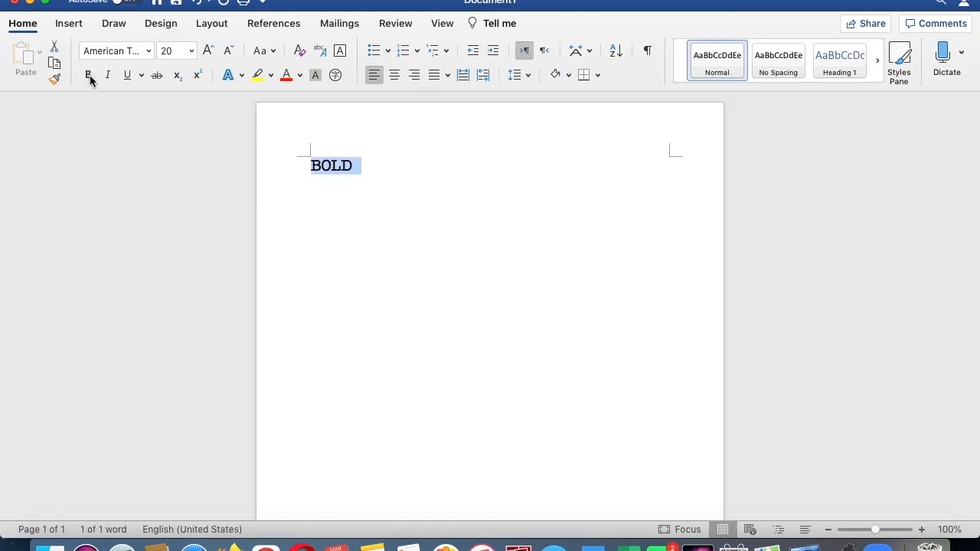
left_click(109, 77)
left_click(109, 77)
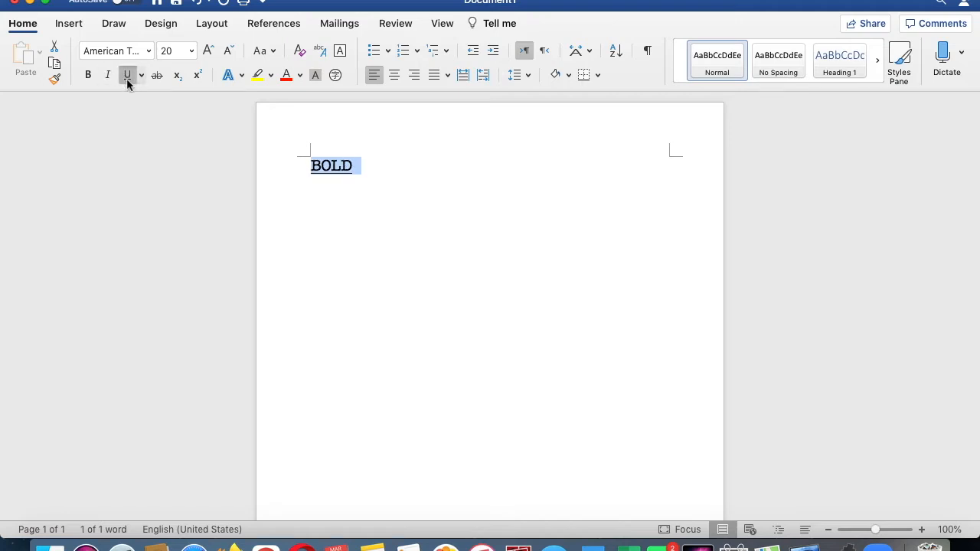
left_click(127, 77)
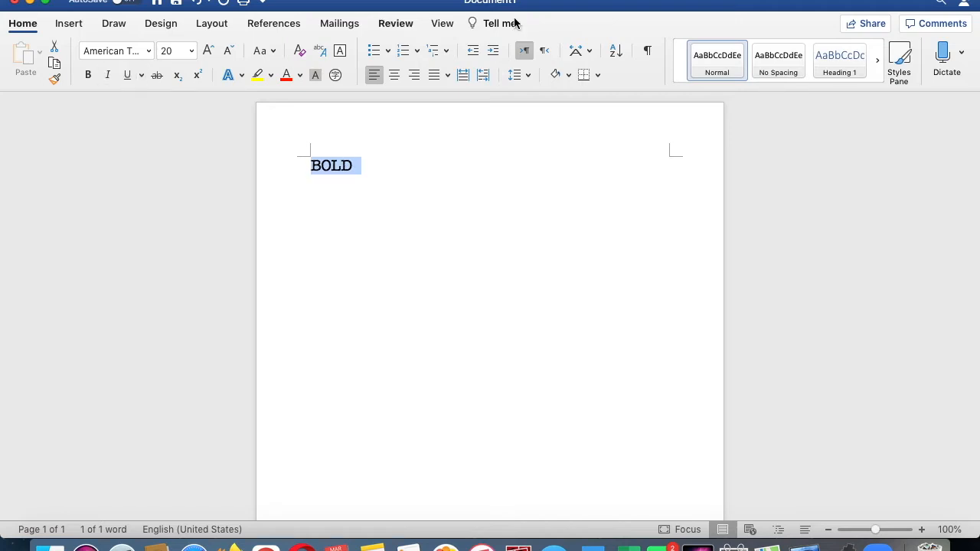
- Center the word and change its font color to blue
left_click(395, 76)
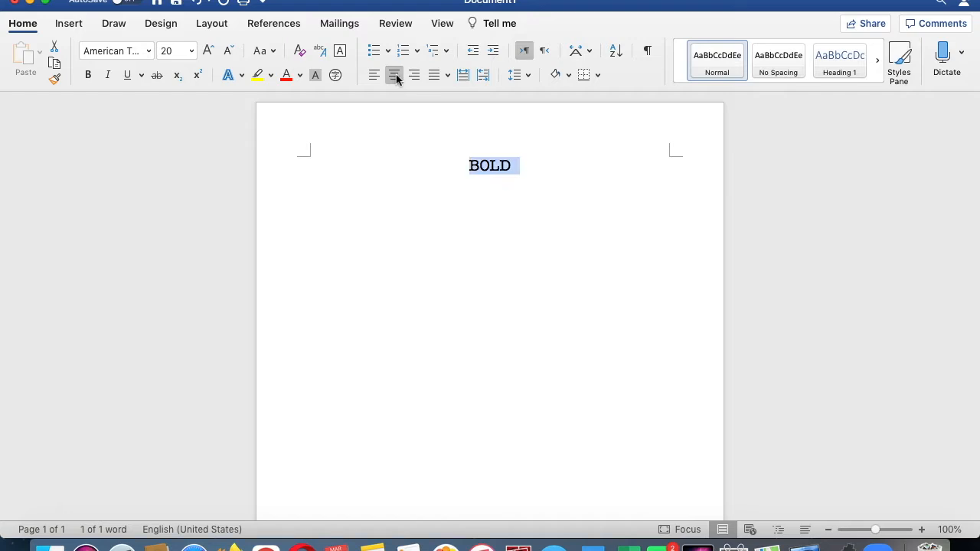
left_click(300, 77)
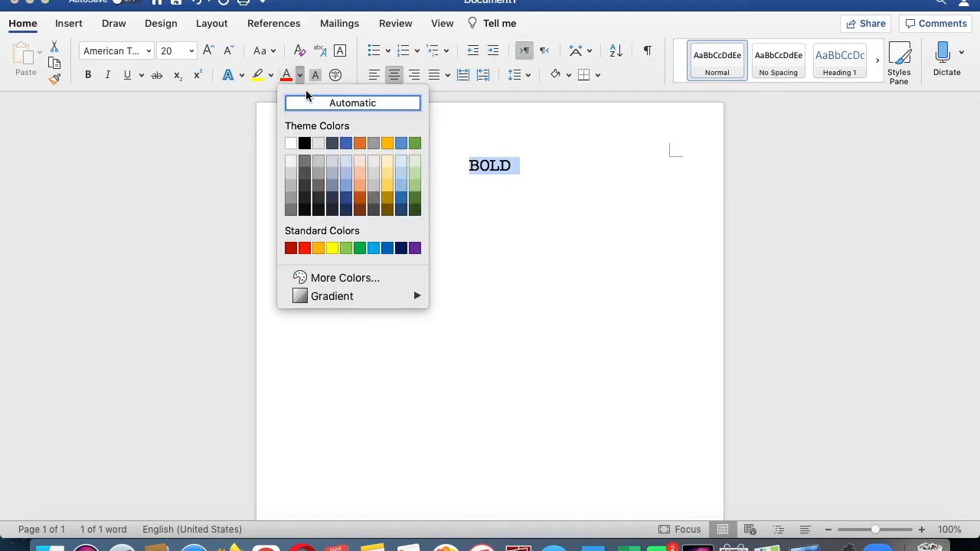
left_click(373, 248)
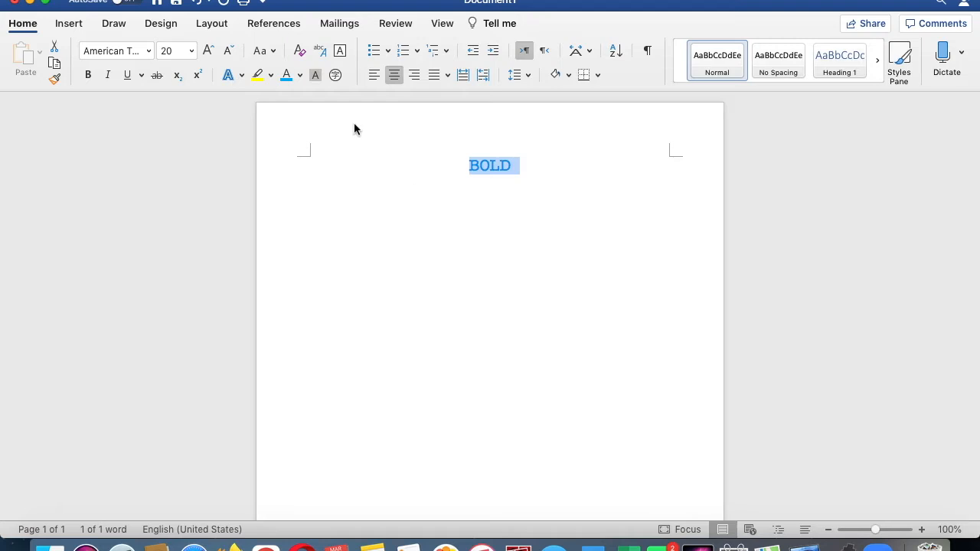
- Apply a yellow highlight to the word and undo it
left_click(270, 75)
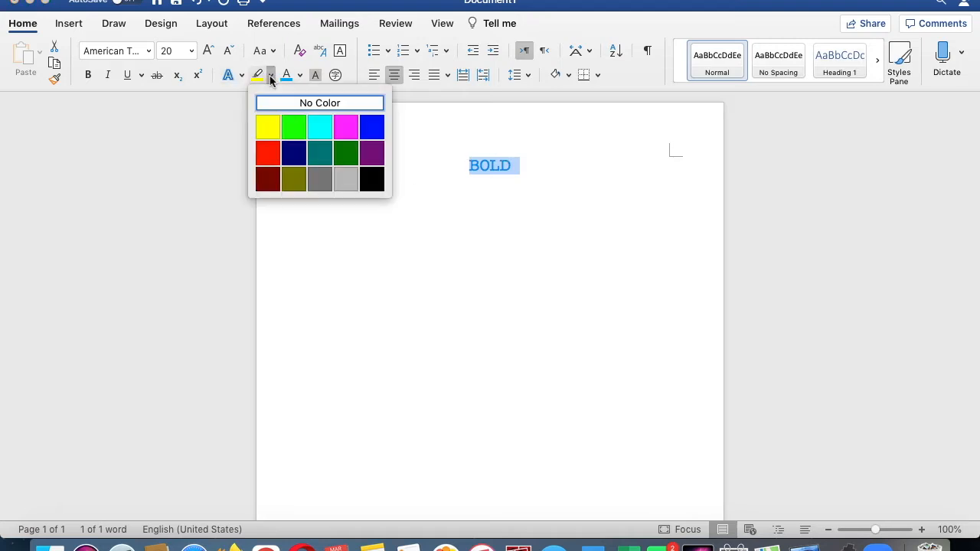
left_click(268, 127)
left_click(329, 146)
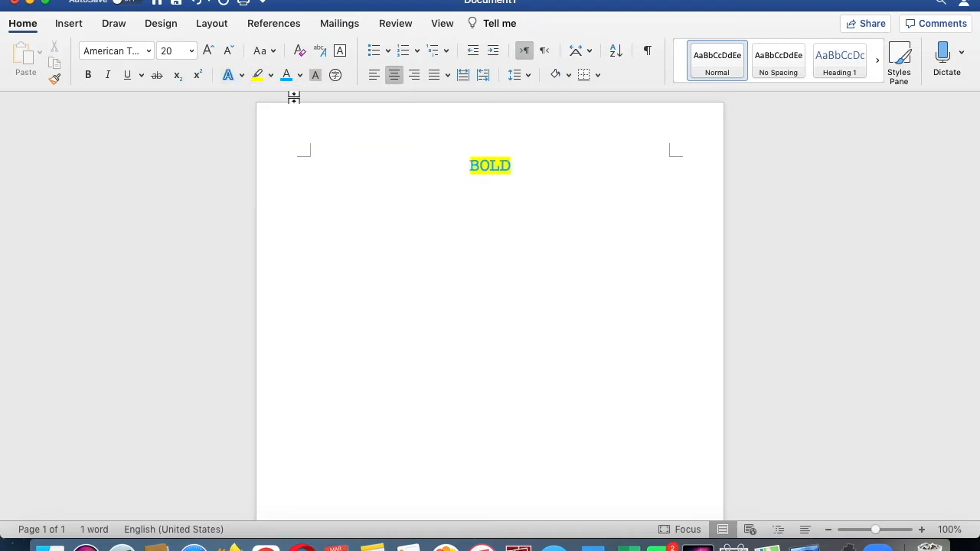
left_click(197, 5)
left_click(223, 3)
left_click(204, 4)
left_click(417, 230)
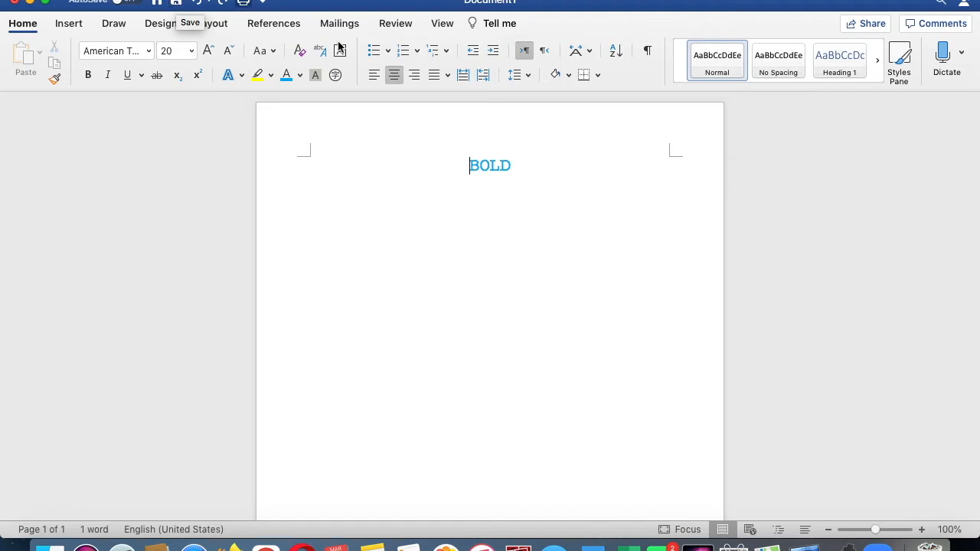
left_click(77, 24)
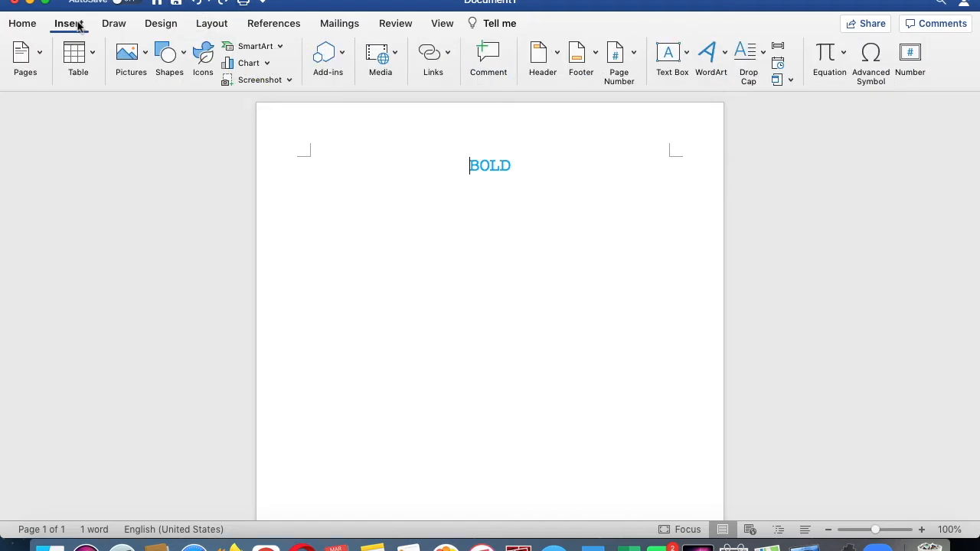
left_click(144, 72)
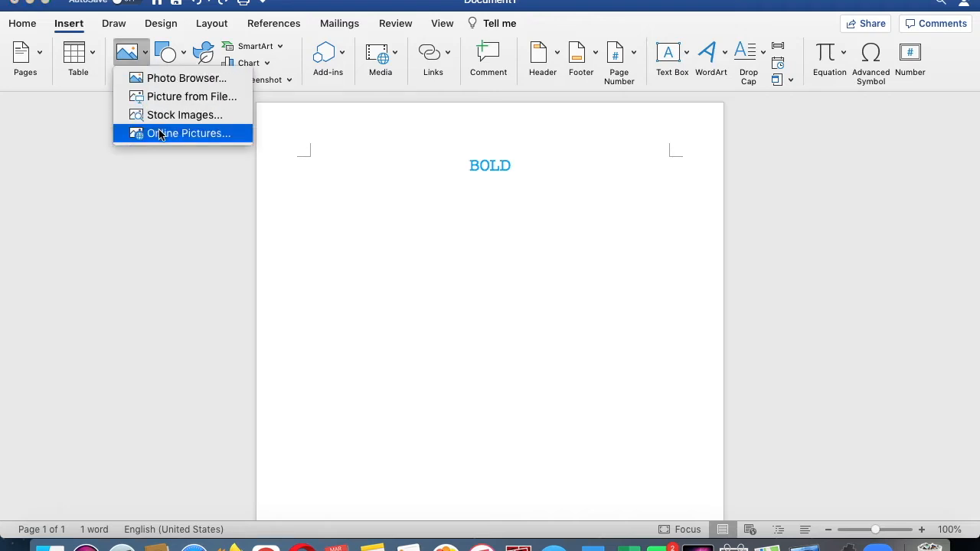
left_click(402, 168)
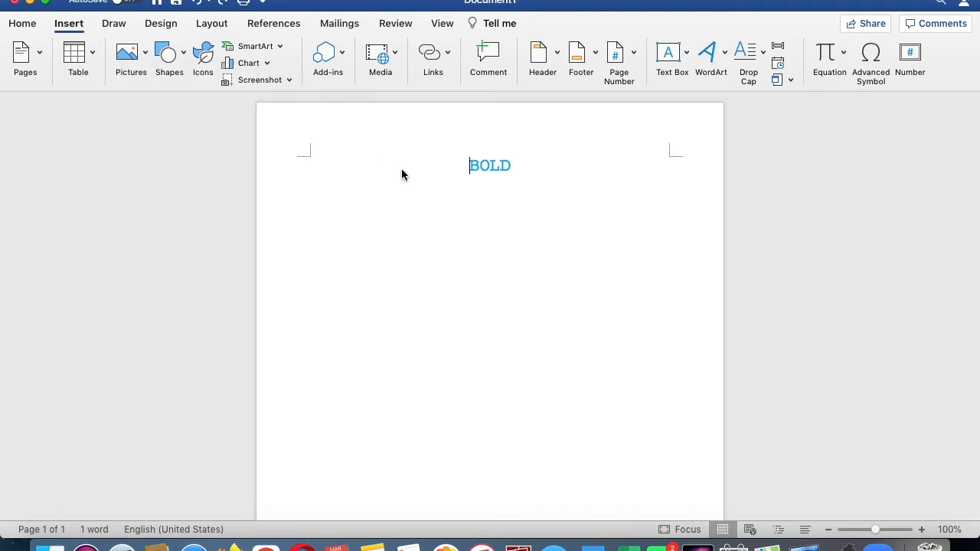
- Select and delete the word BOLD
left_click_drag(551, 174, 453, 160)
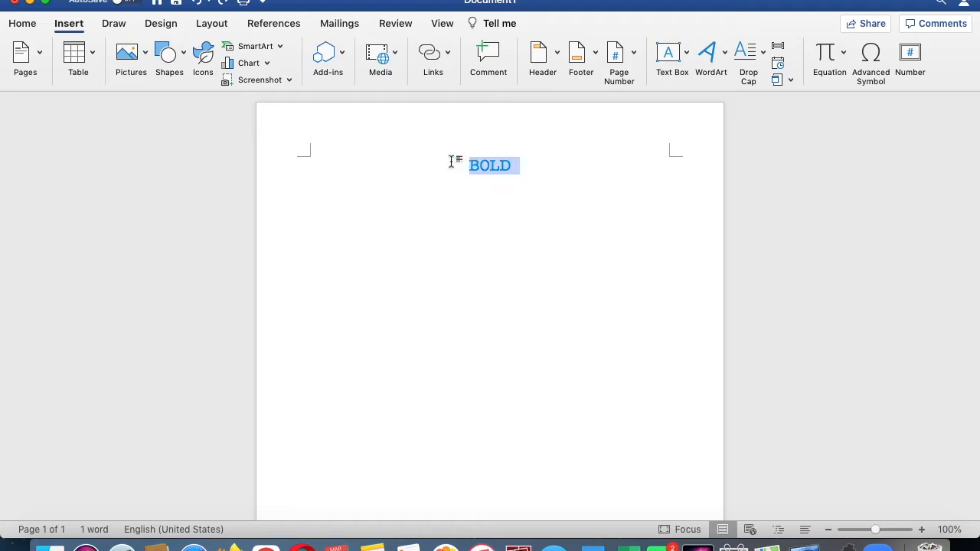
key("BackSpace")
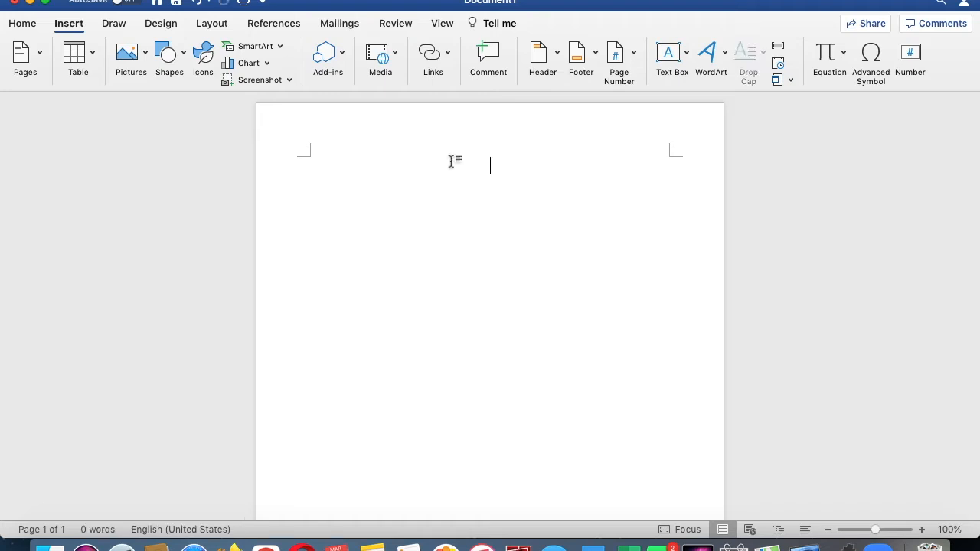
- Insert WordArt using the orange outlined text style
left_click(725, 53)
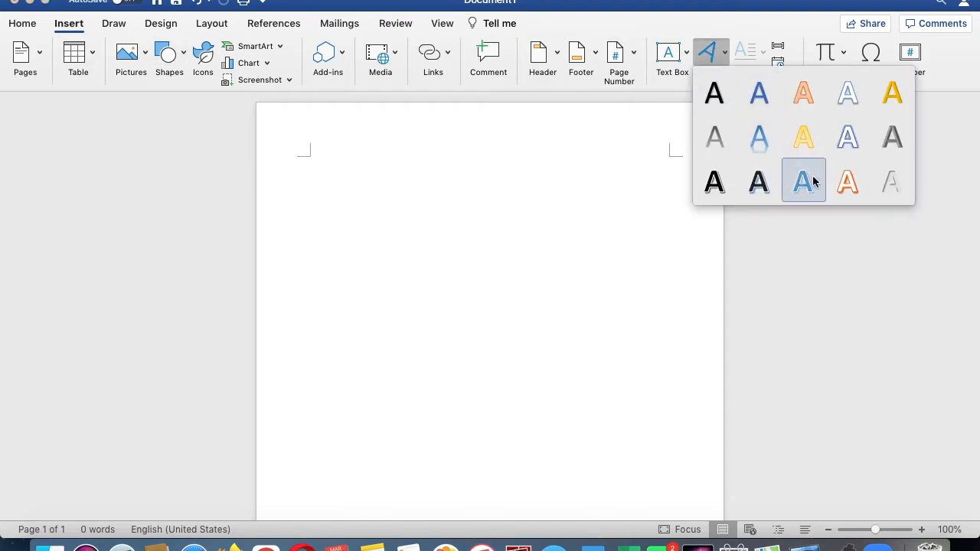
left_click(836, 183)
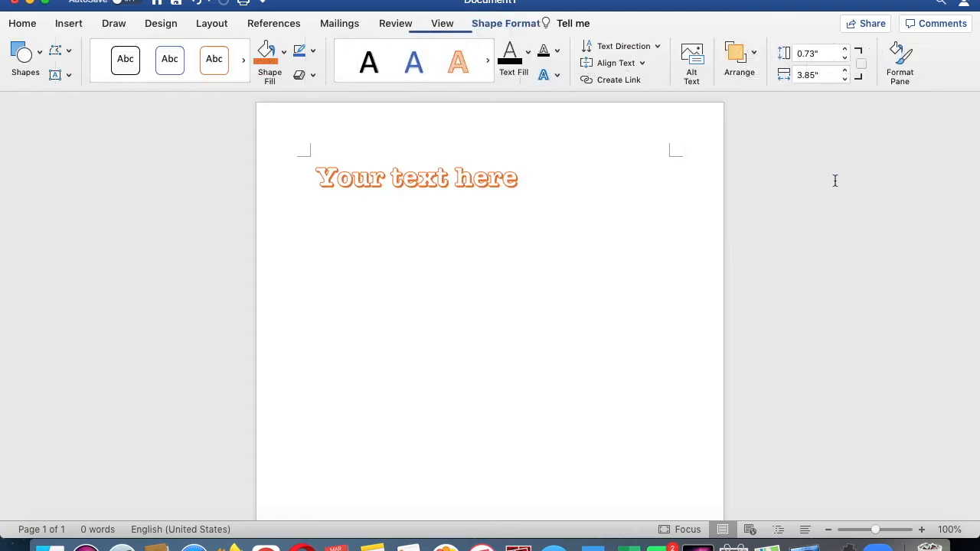
- Replace the WordArt placeholder text with Crazy Look Day
left_click(543, 163)
left_click(505, 188)
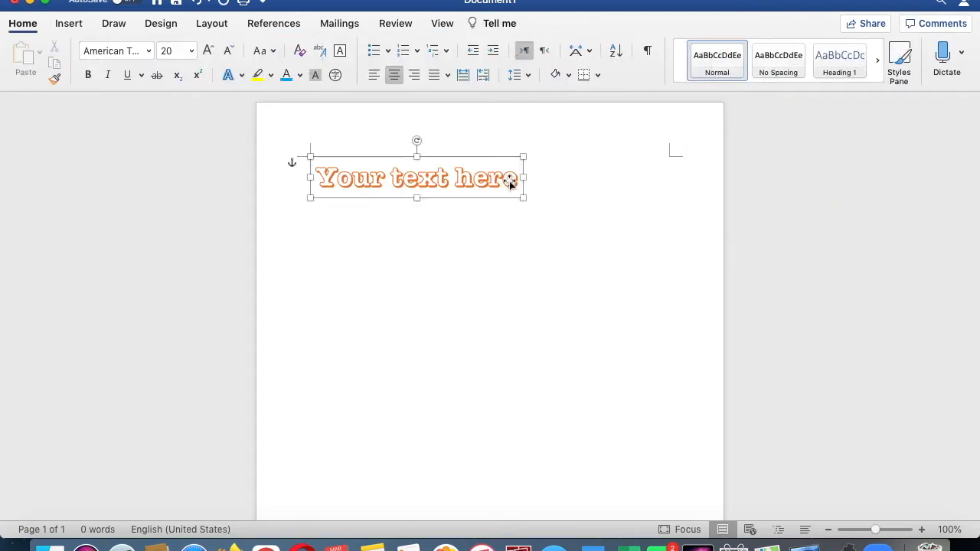
key("BackSpace")
key("BackSpace")
key("BackSpace")
key("BackSpace")
key("BackSpace")
key("BackSpace")
key("BackSpace")
key("BackSpace")
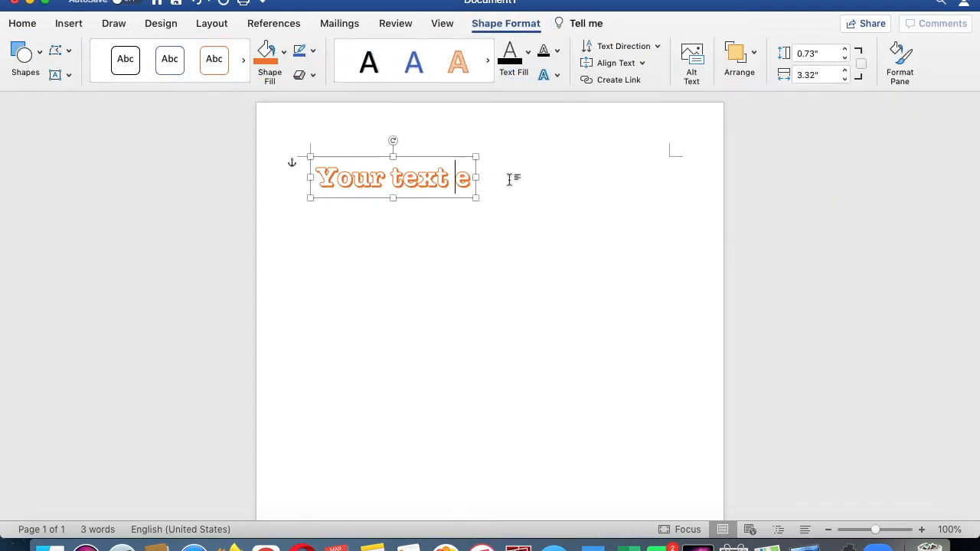
key("BackSpace")
key("BackSpace")
key("BackSpace")
key("BackSpace")
key("BackSpace")
key("BackSpace")
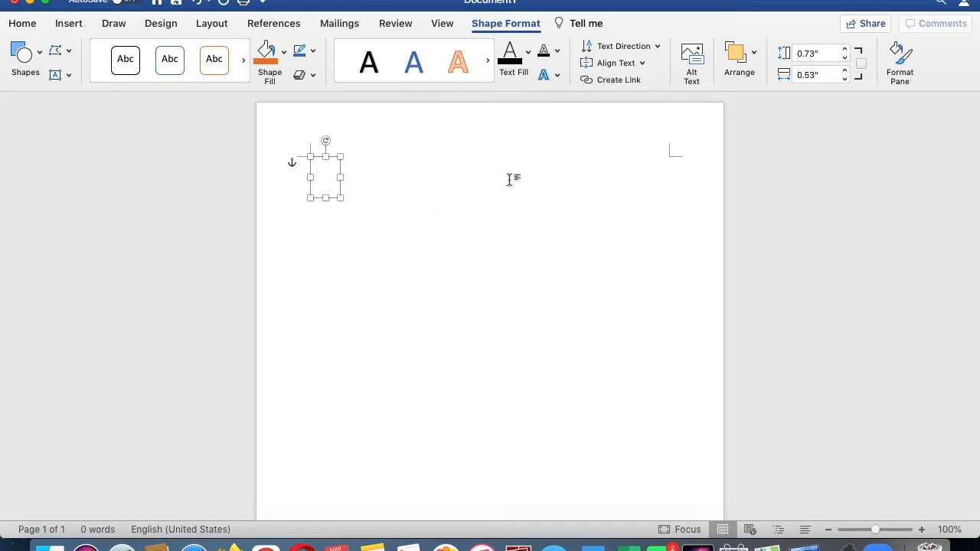
type("Crazy")
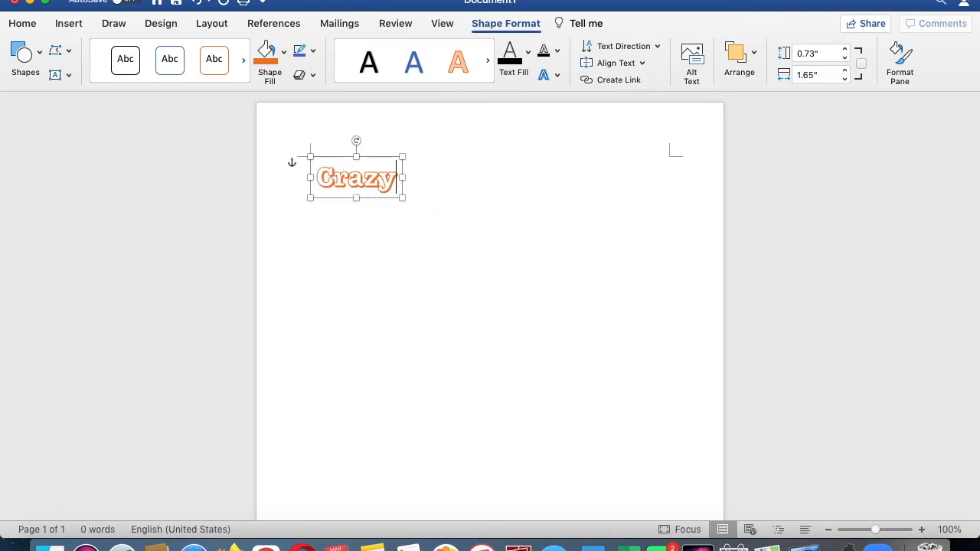
type(" Look Day")
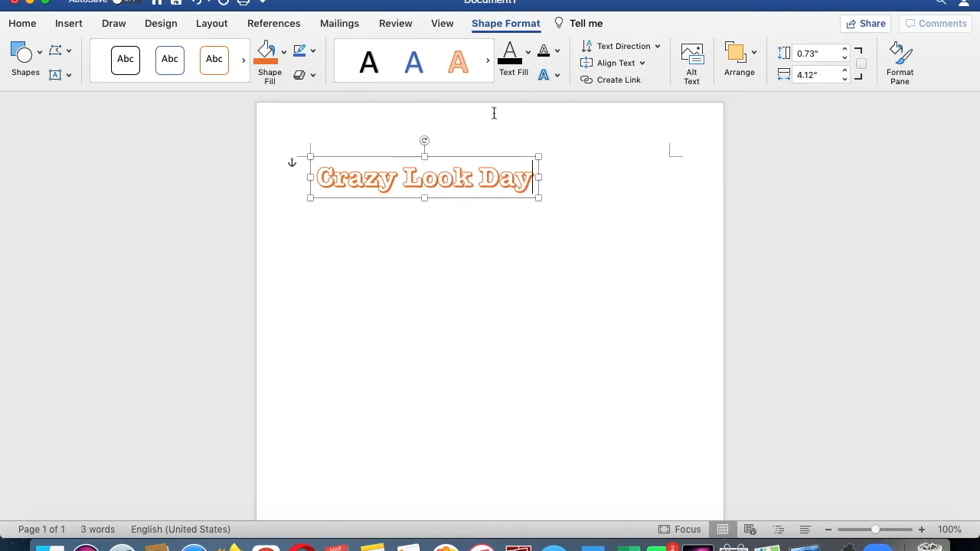
- Move the WordArt box toward the centre of the page's top
left_click(79, 29)
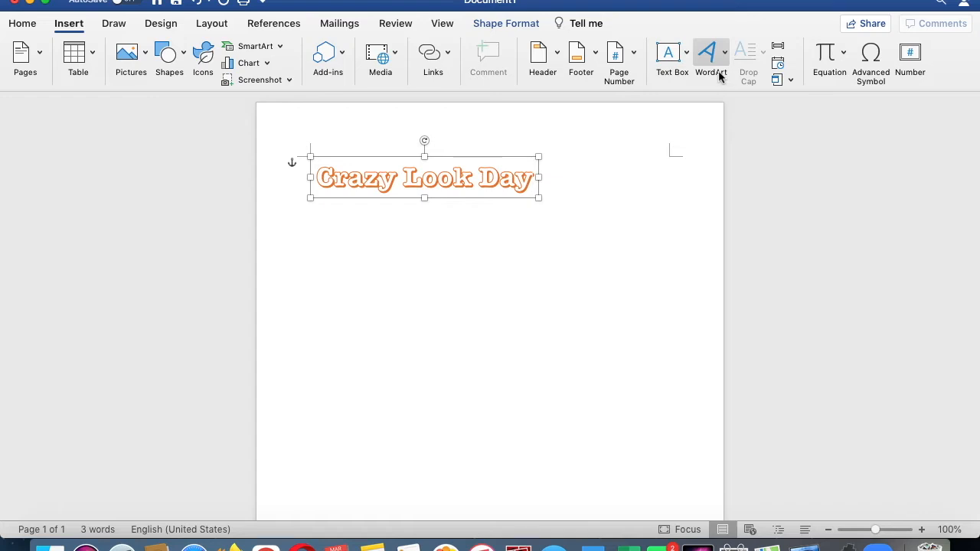
left_click_drag(467, 154, 517, 139)
left_click(523, 157)
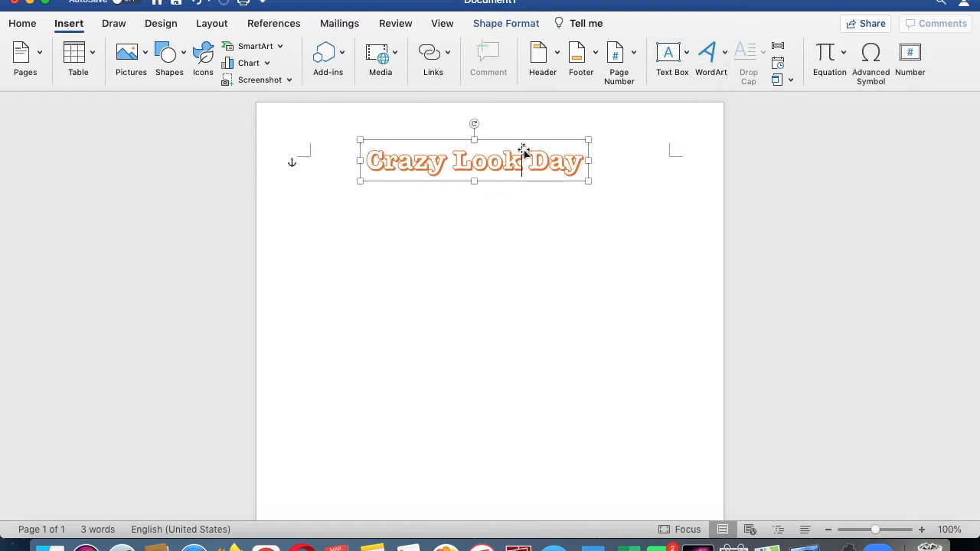
- Fill the WordArt shape with a dark blue theme color
left_click(525, 27)
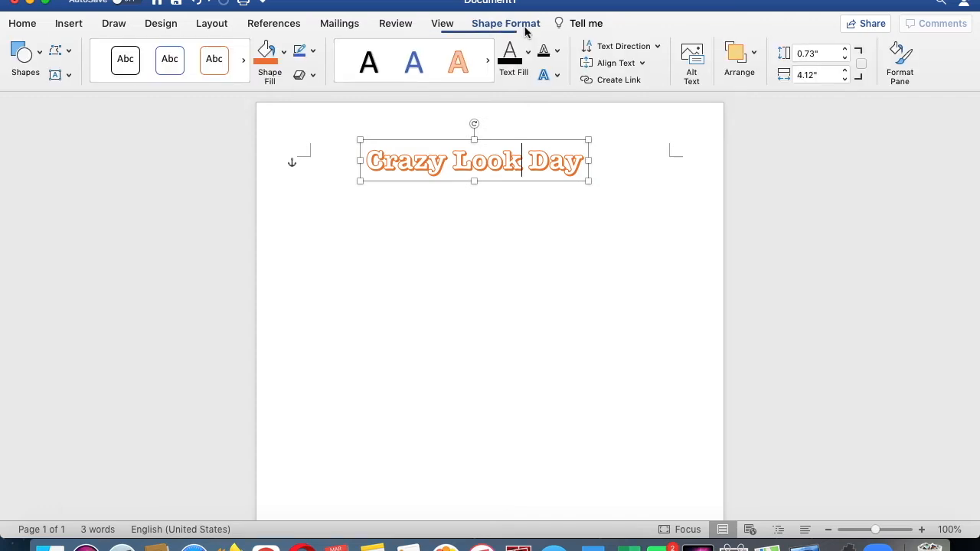
left_click(282, 53)
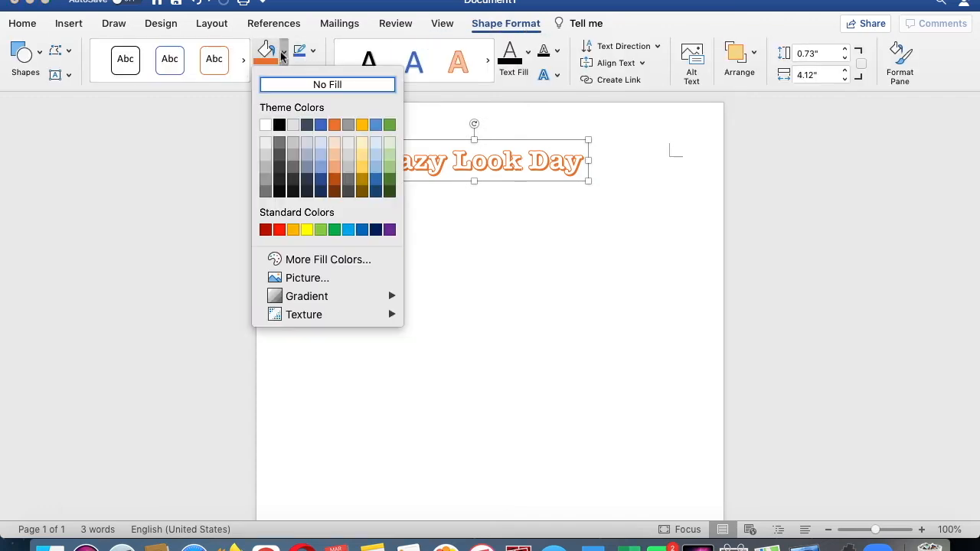
left_click(320, 125)
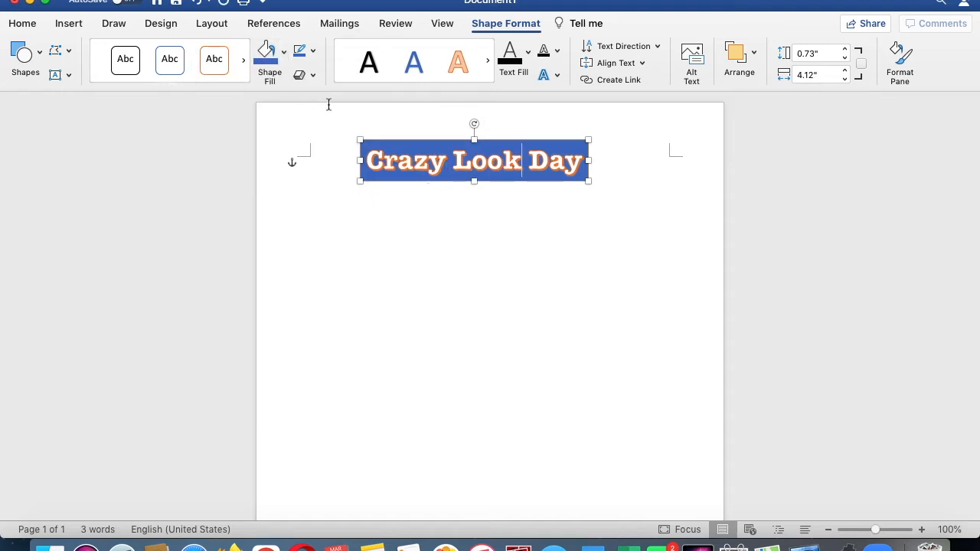
- Browse the WordArt style gallery and the reflection and glow text effects for the title
left_click(488, 60)
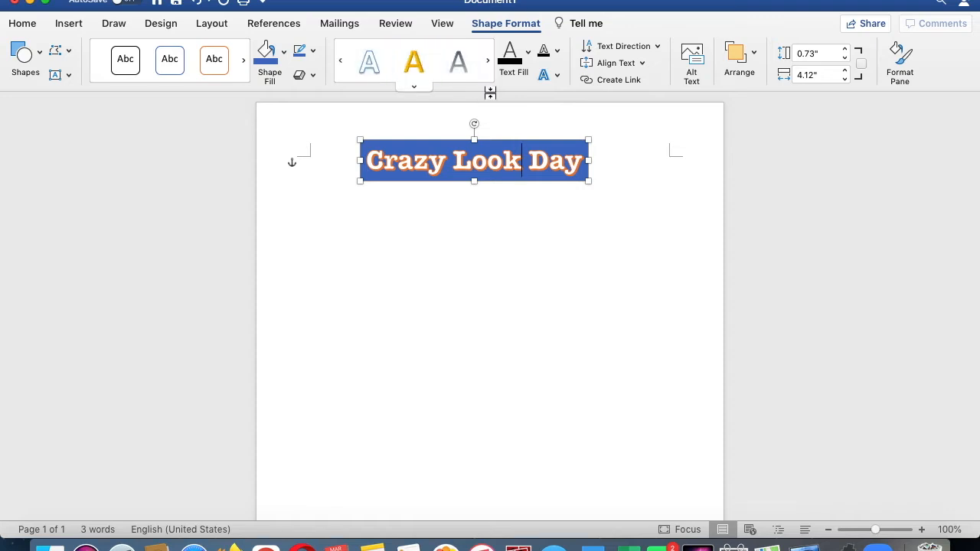
left_click(557, 77)
mouse_move(580, 102)
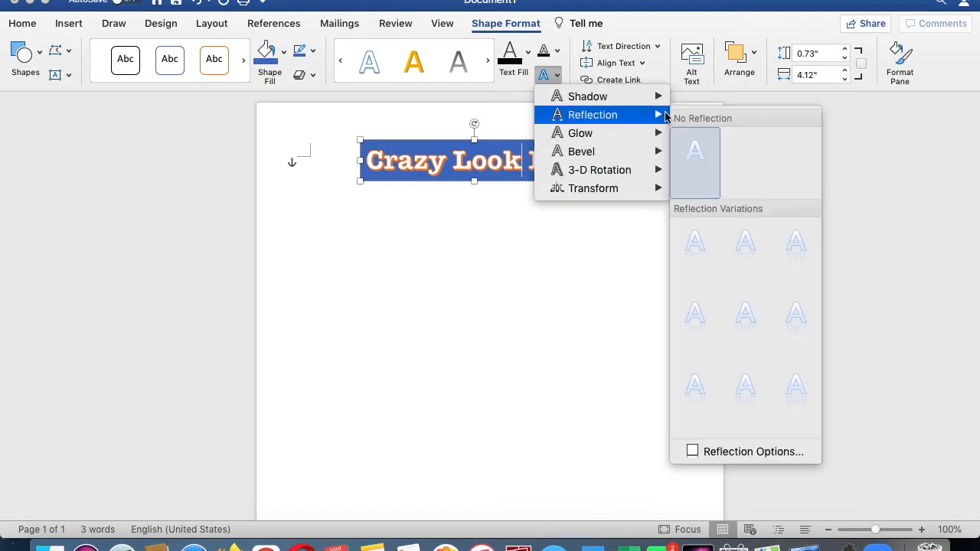
mouse_move(660, 134)
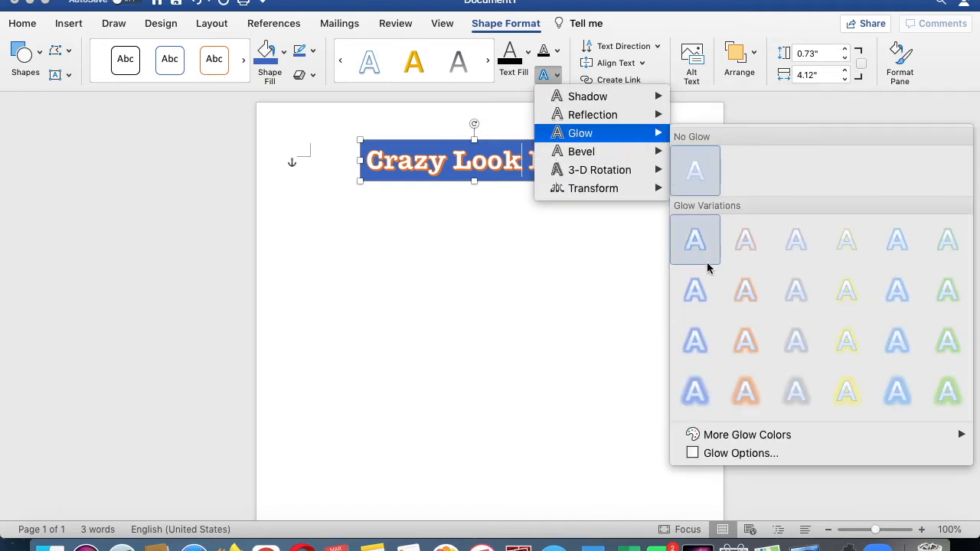
left_click(735, 333)
left_click(653, 284)
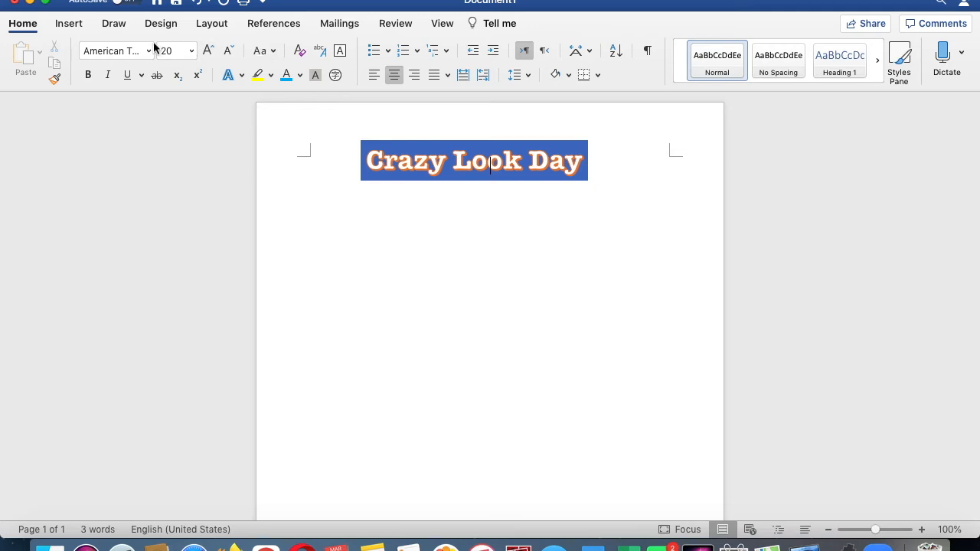
left_click(69, 23)
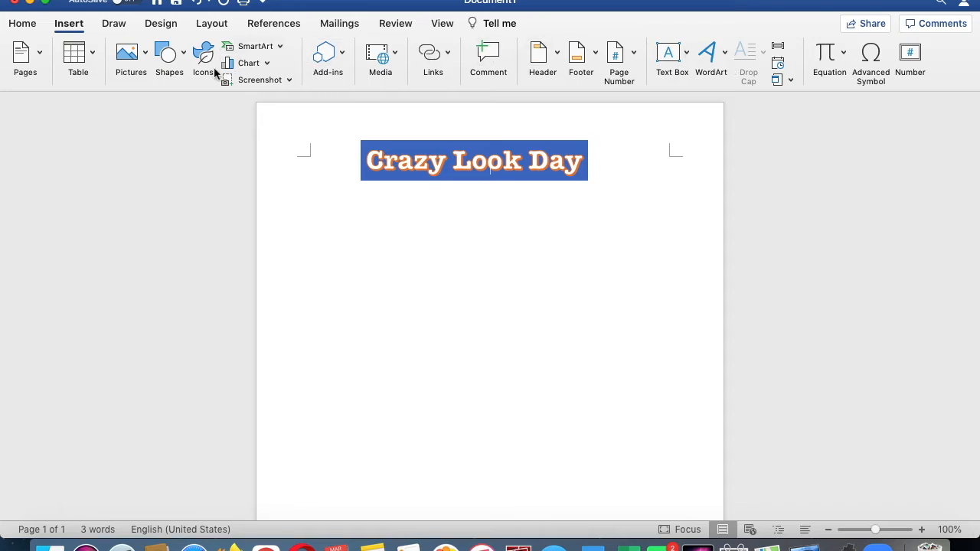
left_click(184, 58)
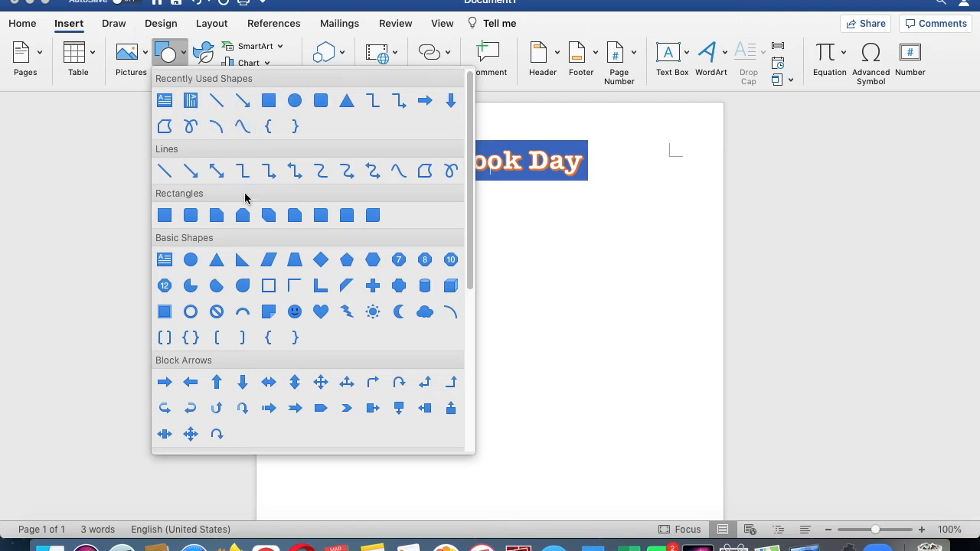
left_click(294, 312)
left_click_drag(562, 282, 669, 409)
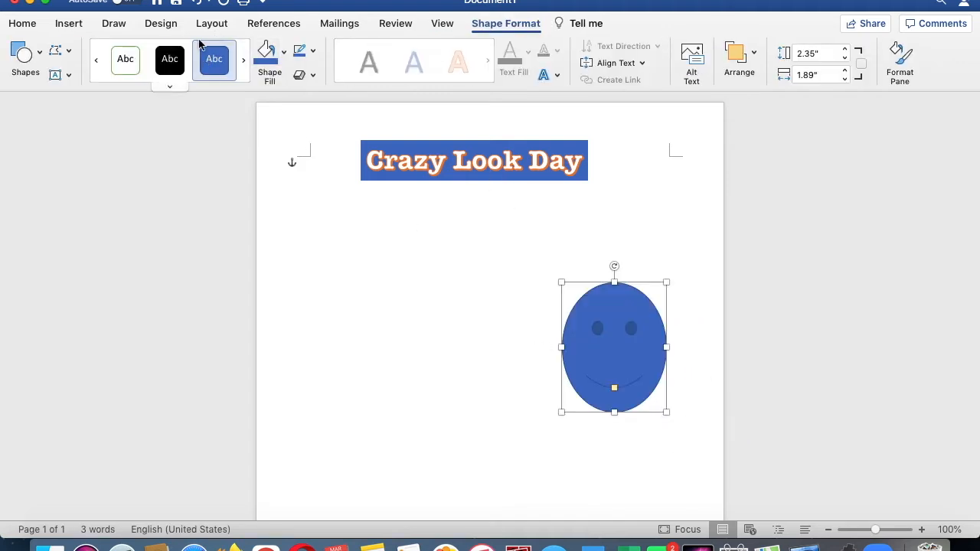
left_click(197, 4)
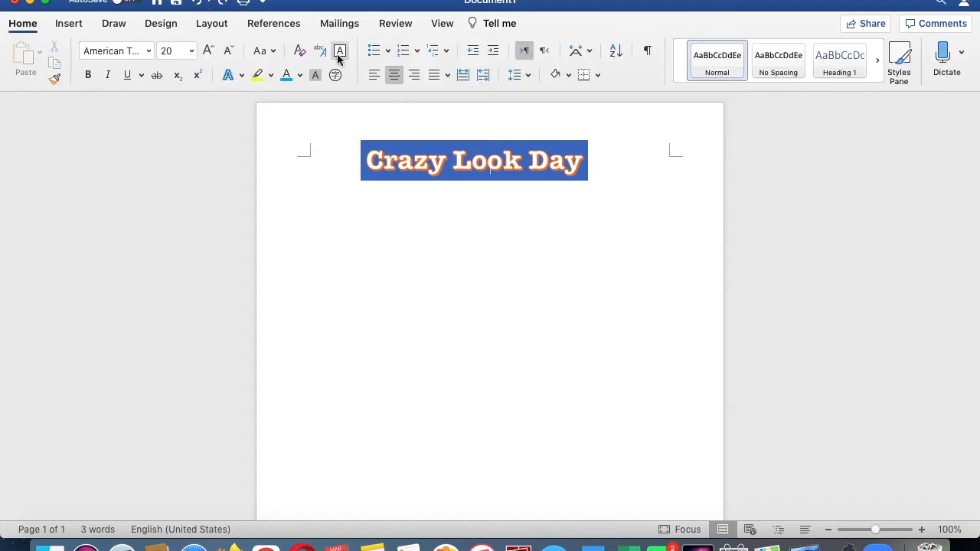
- Try landscape page orientation, then switch the page back to portrait
left_click(215, 25)
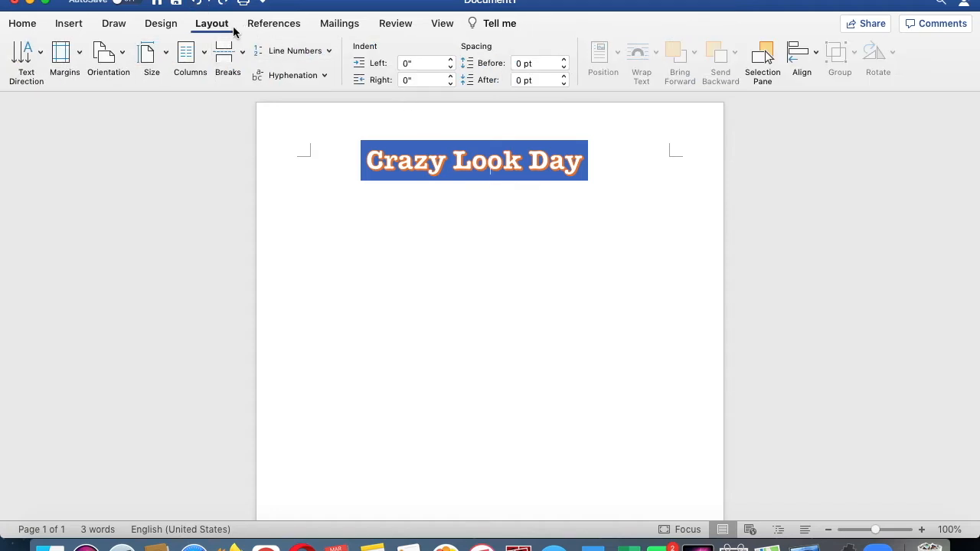
left_click(119, 61)
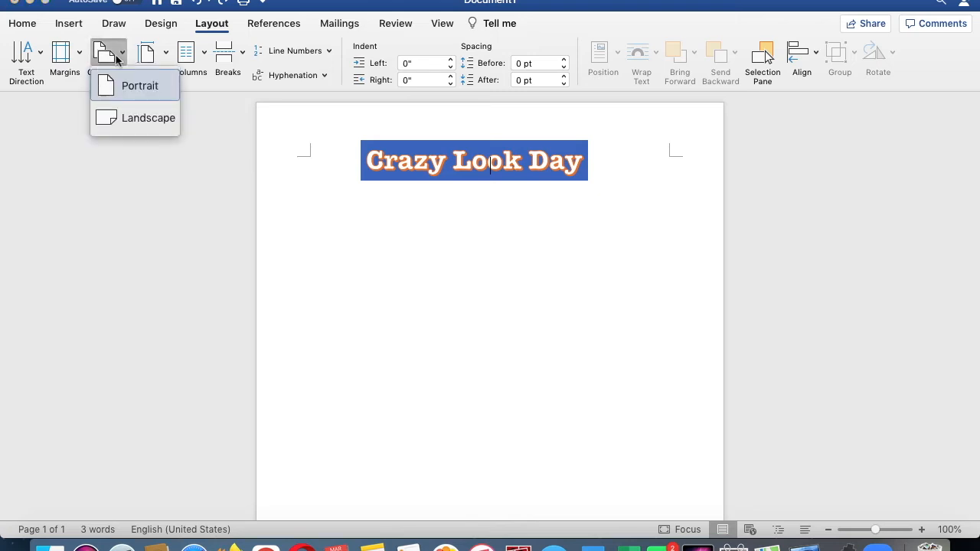
left_click(133, 120)
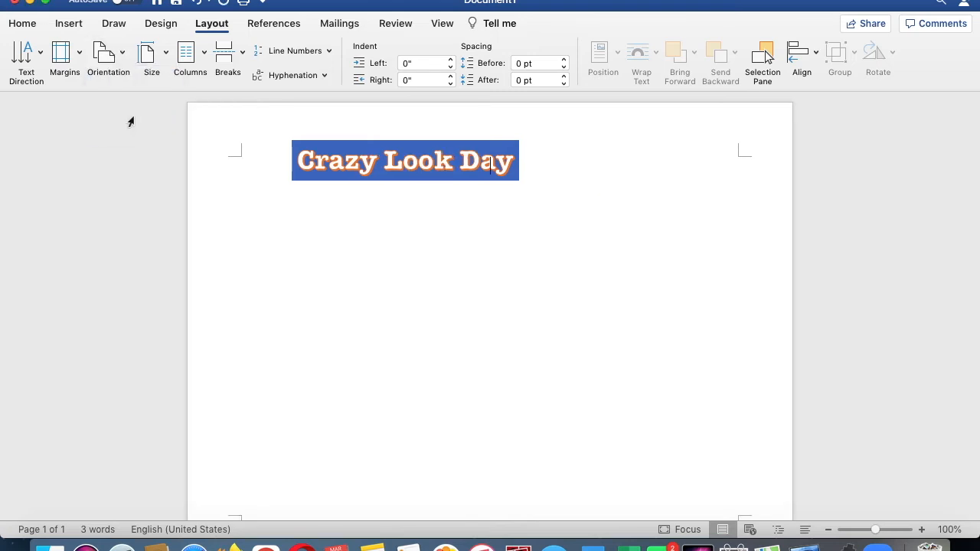
left_click(127, 60)
left_click(128, 87)
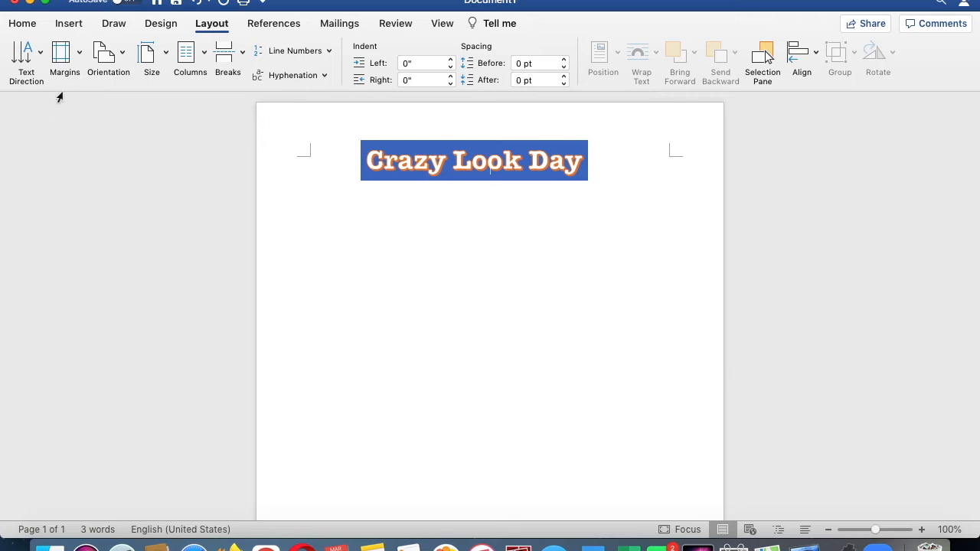
left_click(79, 55)
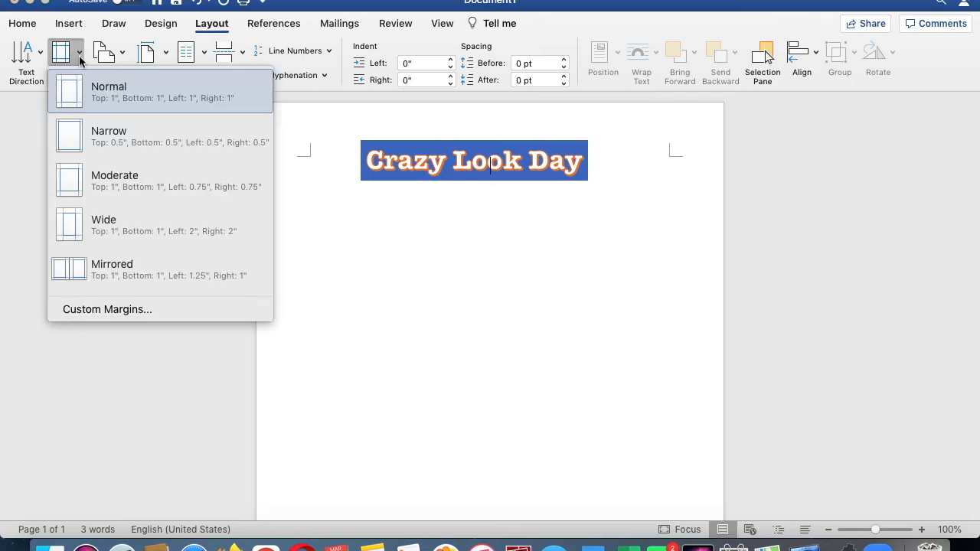
left_click(98, 147)
left_click(193, 2)
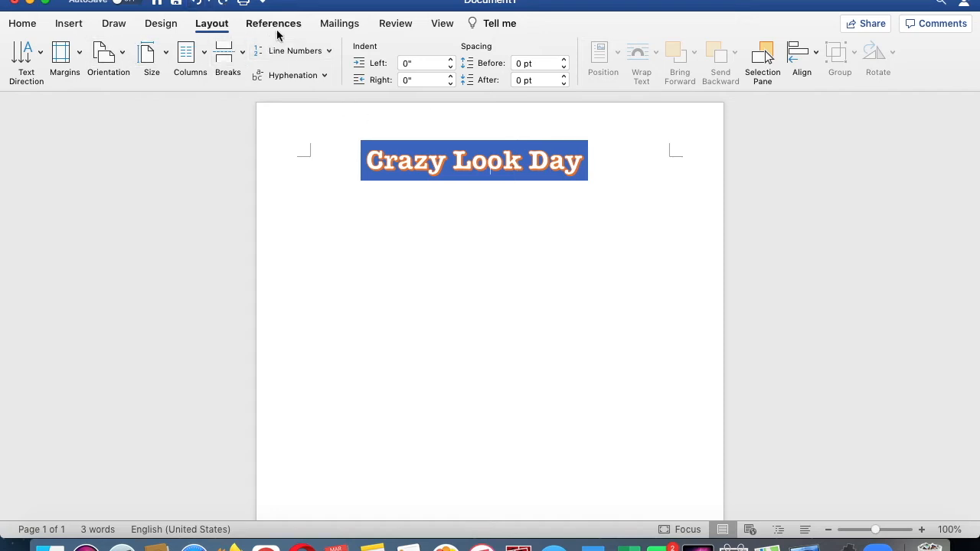
- Add two blank lines below the title and move the WordArt back to the top of the page
left_click(34, 24)
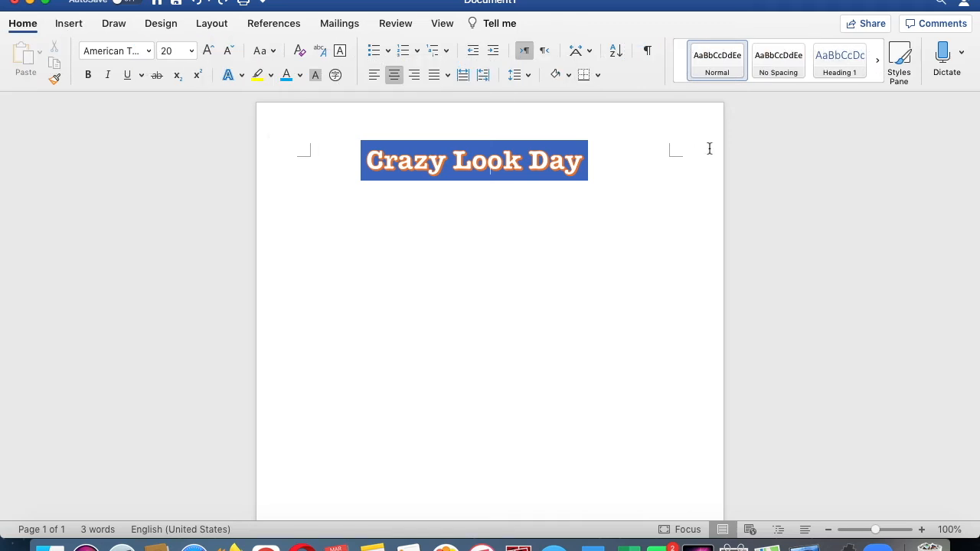
key("Return")
key("Return")
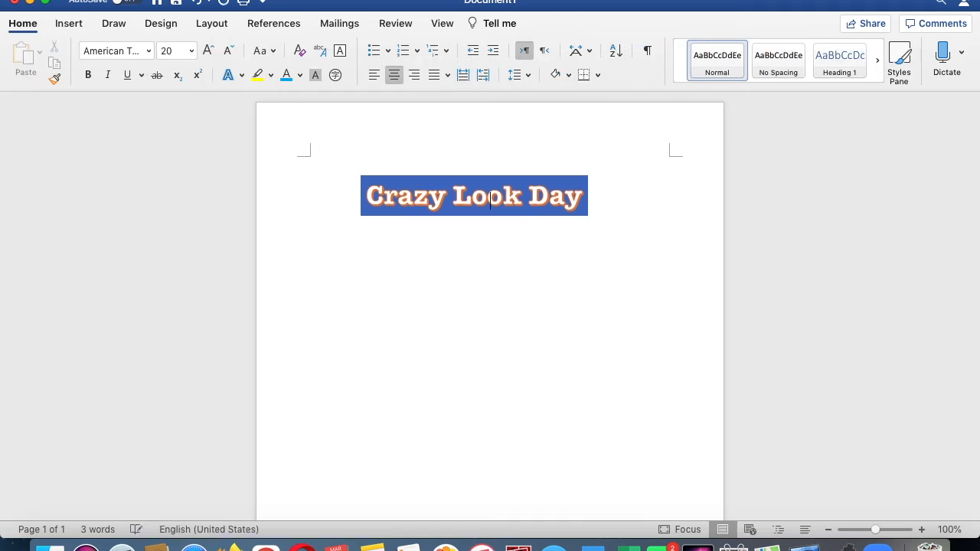
left_click(582, 187)
left_click_drag(529, 181, 531, 138)
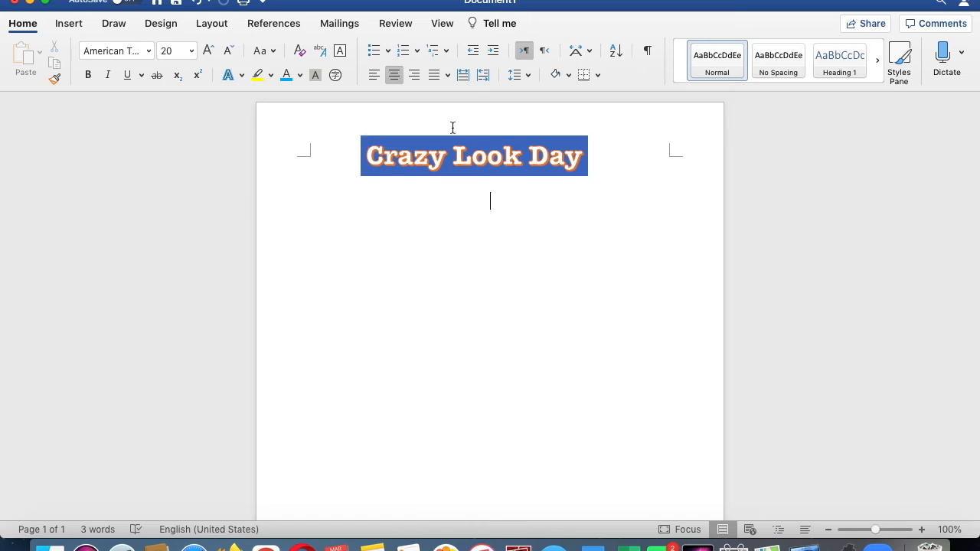
- Left-align the text and write a paragraph starting My favorite school spirit is crazy look day, ending with a question
left_click(373, 79)
type("My favorite school spirit is ")
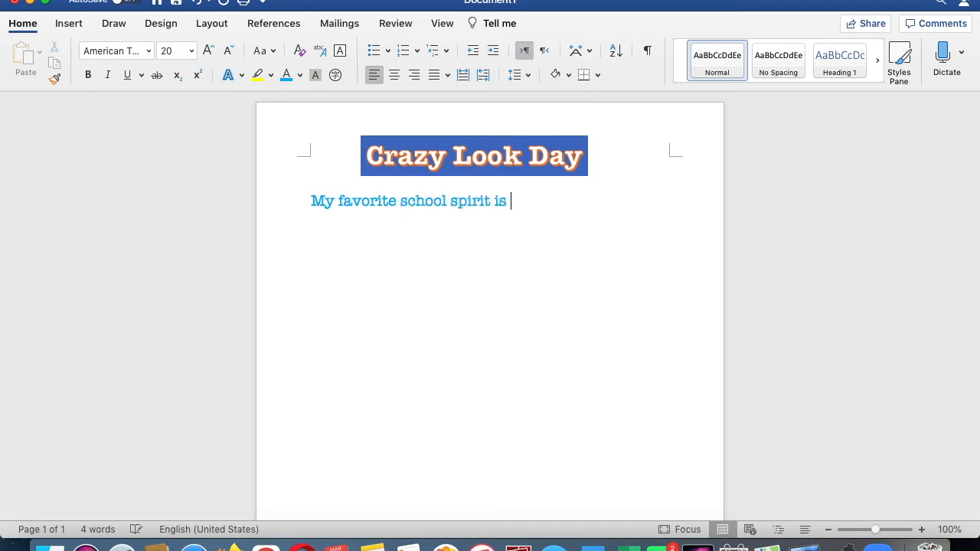
type("crazy look day. Last")
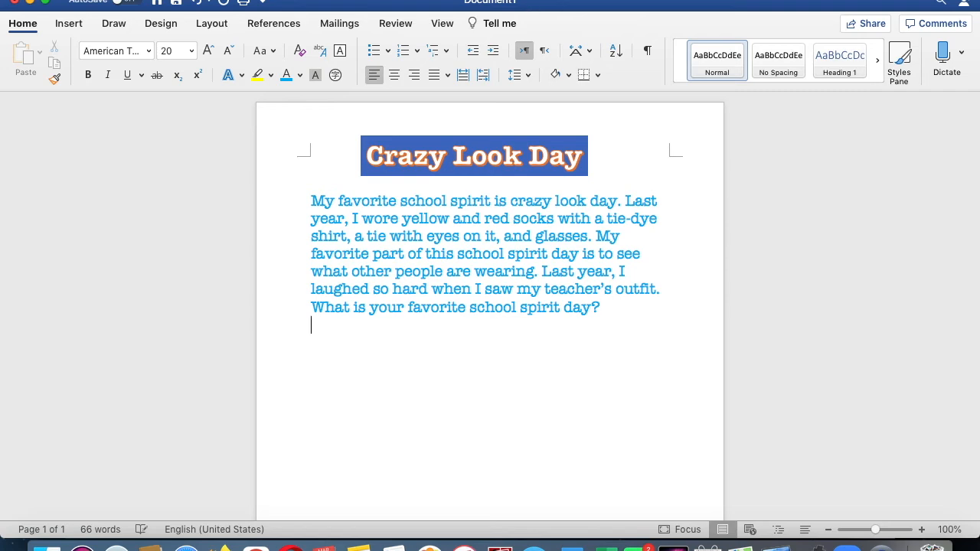
- Start a new line below the paragraph and type the misspelled word Fryday
key("Return")
type("Fryday")
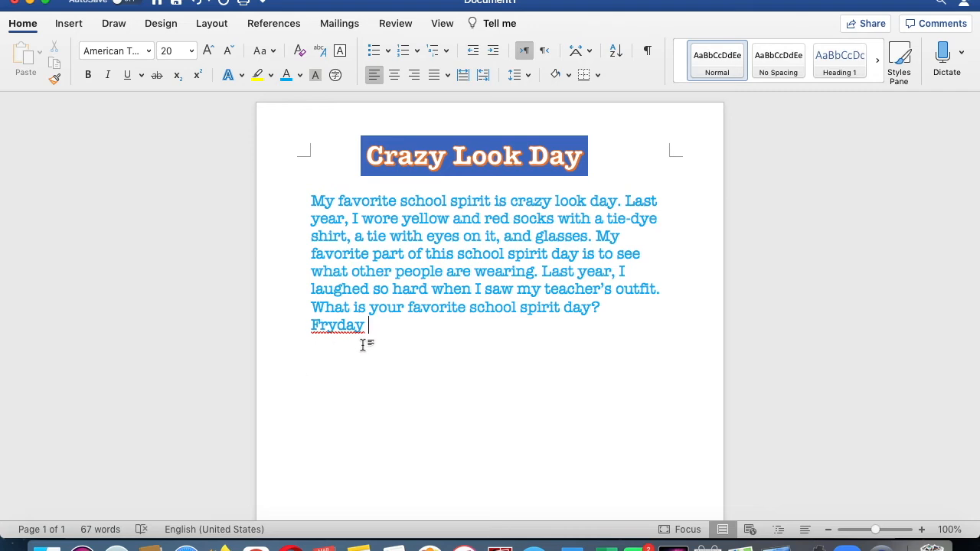
- Correct Fryday to Friday with the Spelling and Grammar checker
right_click(345, 325)
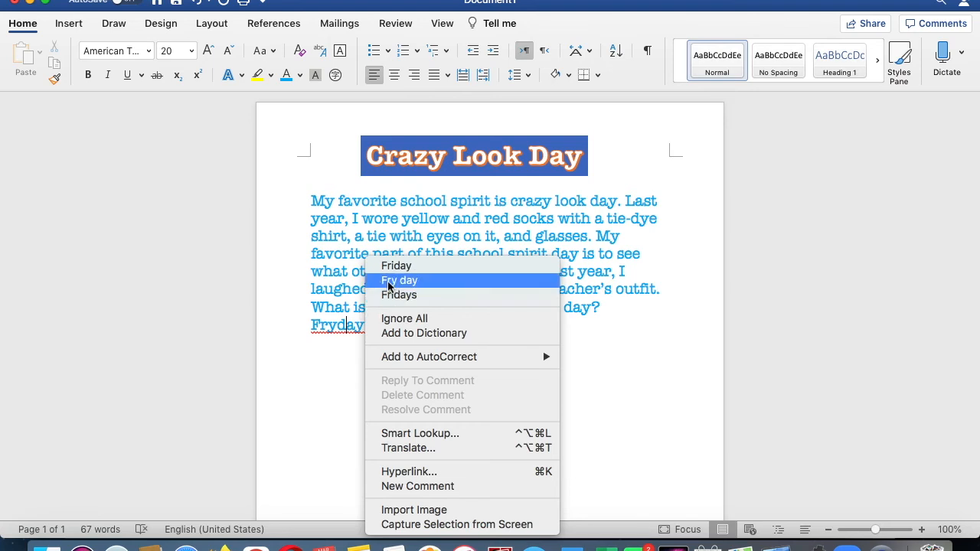
left_click(332, 364)
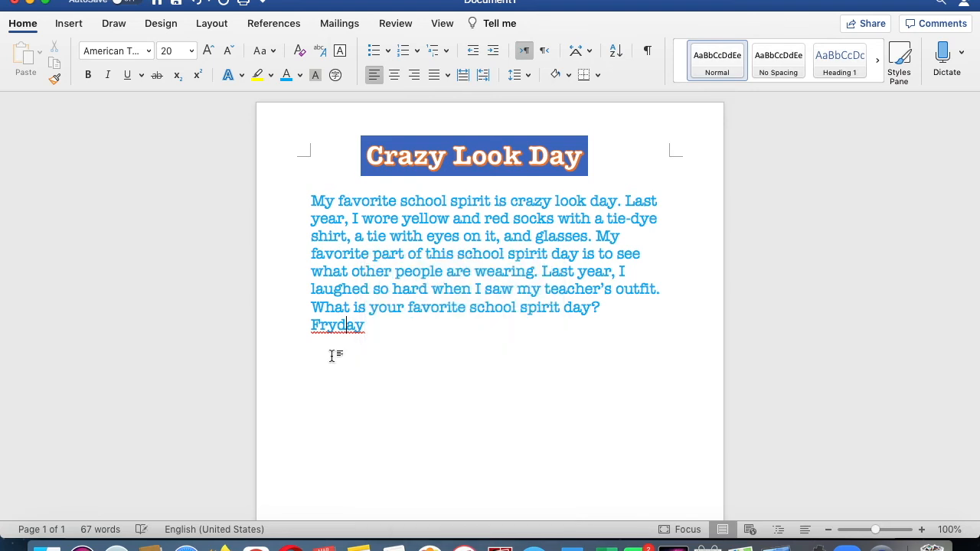
left_click(405, 27)
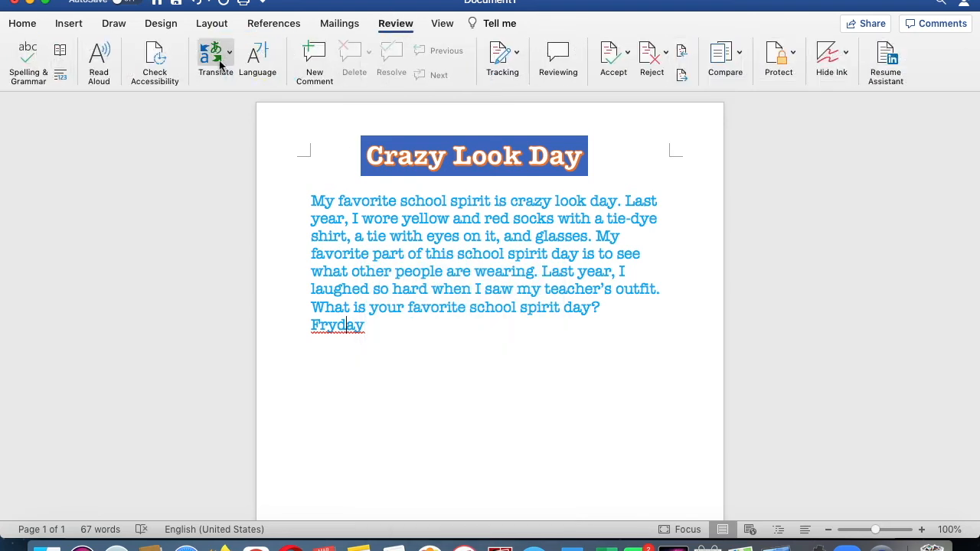
left_click(31, 54)
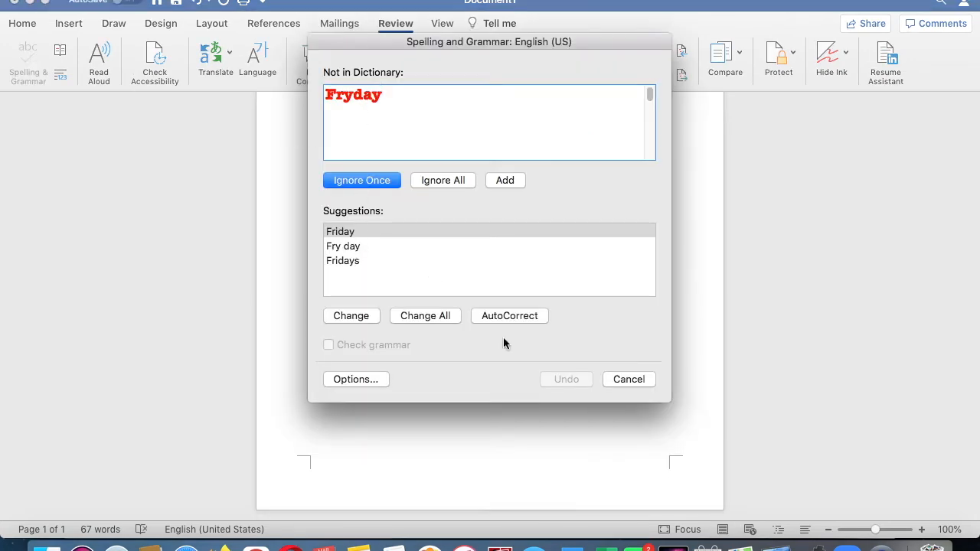
left_click(359, 320)
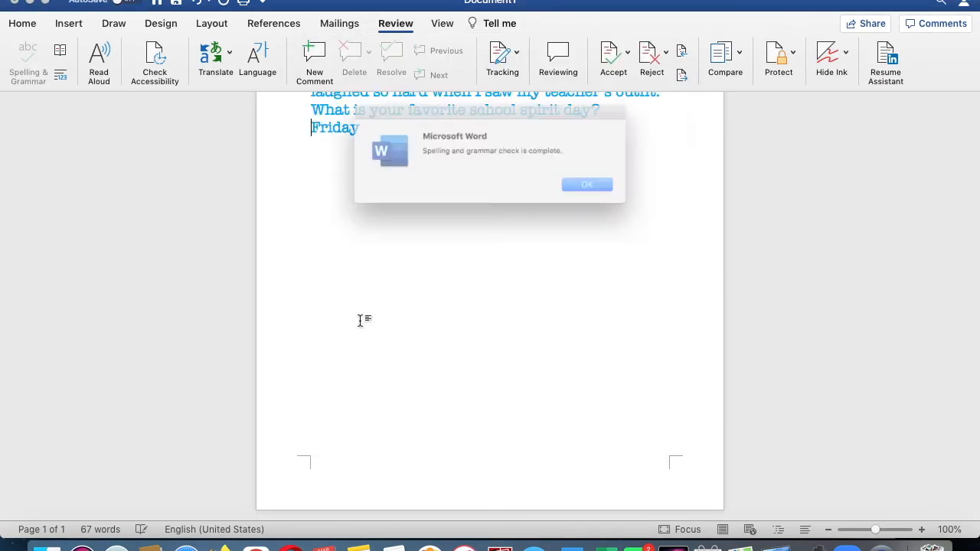
left_click(622, 193)
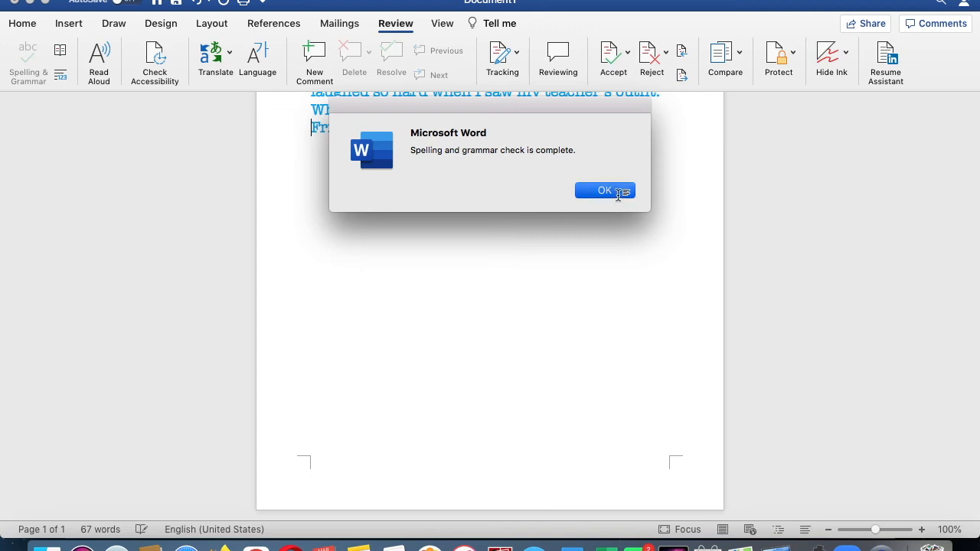
left_click(331, 131)
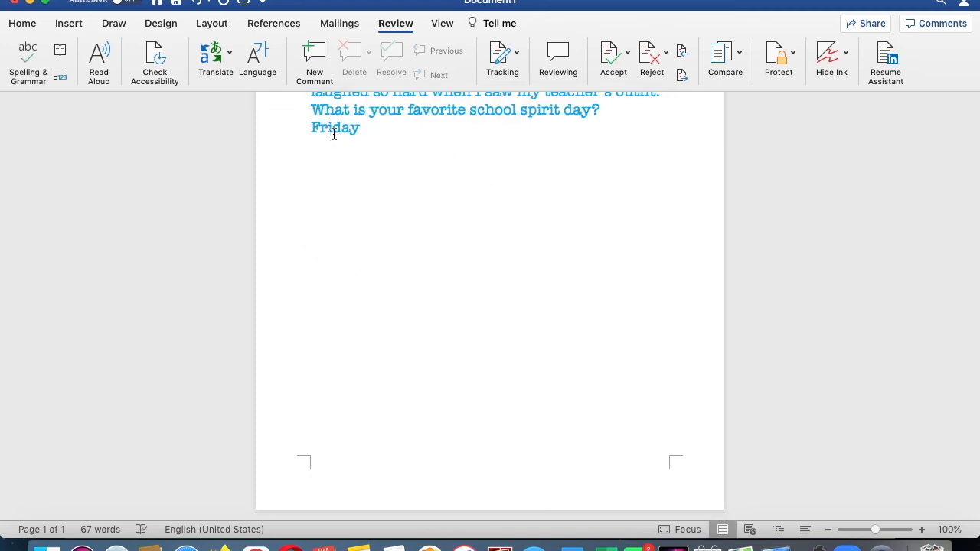
- Misspell the word again as Fryday
key("BackSpace")
type("y")
scroll(398, 129, "up", 1)
scroll(399, 128, "up", 1)
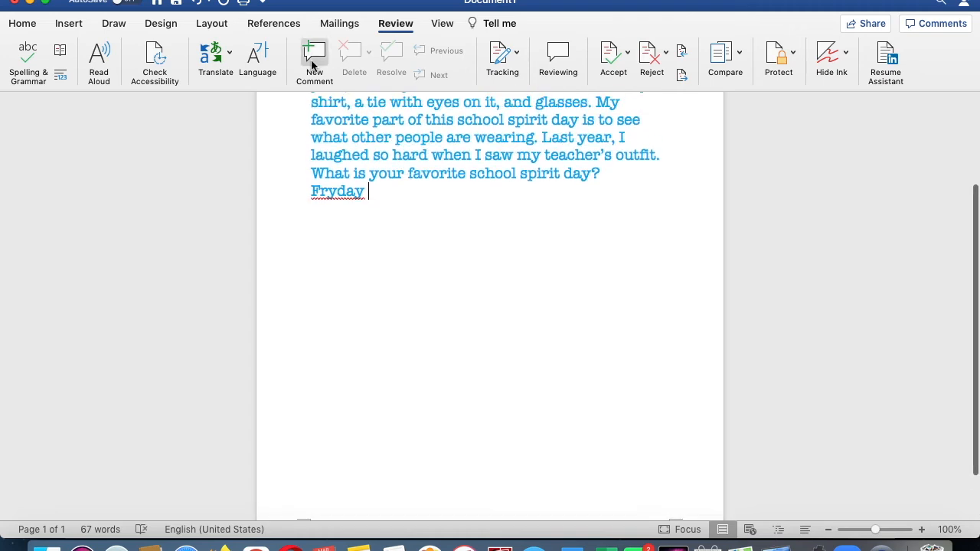
- Correct Fryday to Friday using the word's spelling suggestions
left_click(29, 24)
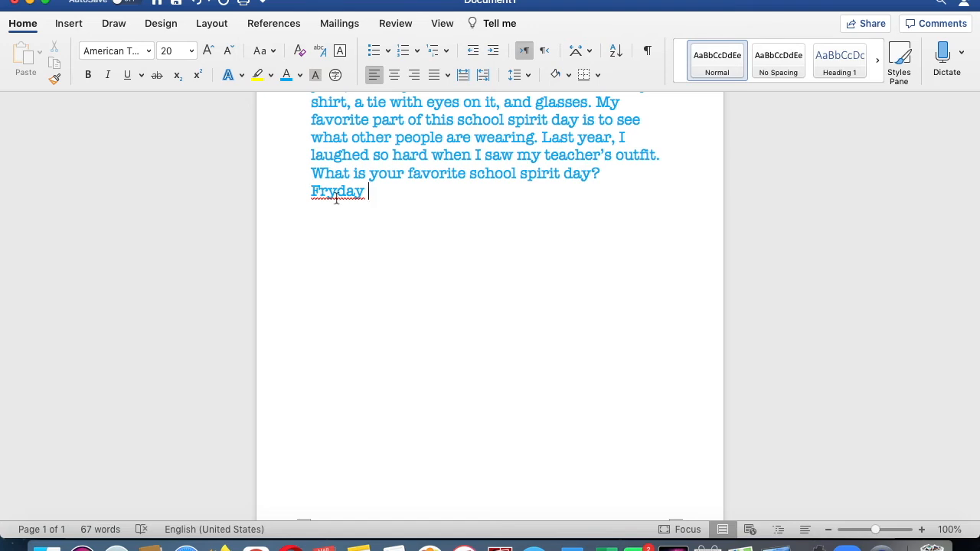
right_click(337, 197)
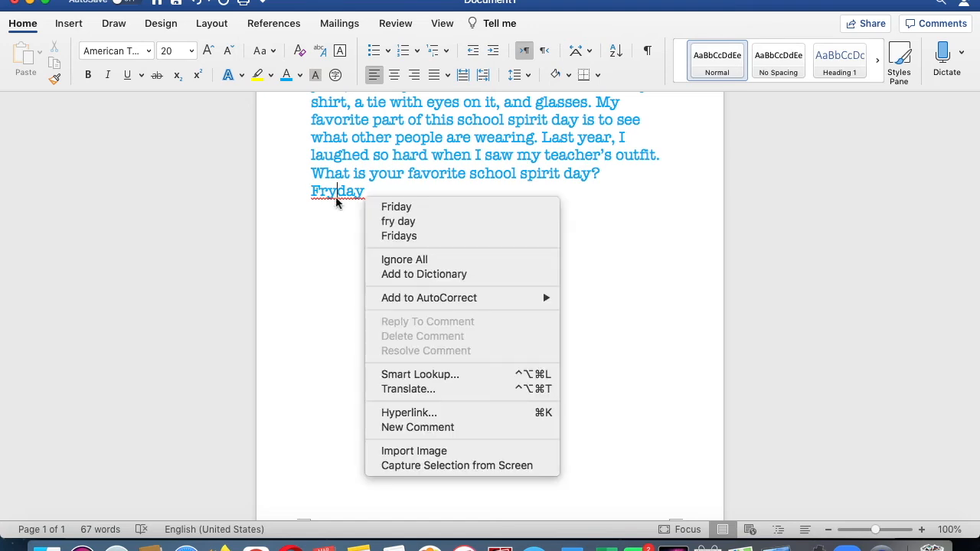
left_click(398, 209)
- Delete the Friday line below the paragraph
left_click_drag(393, 193, 295, 192)
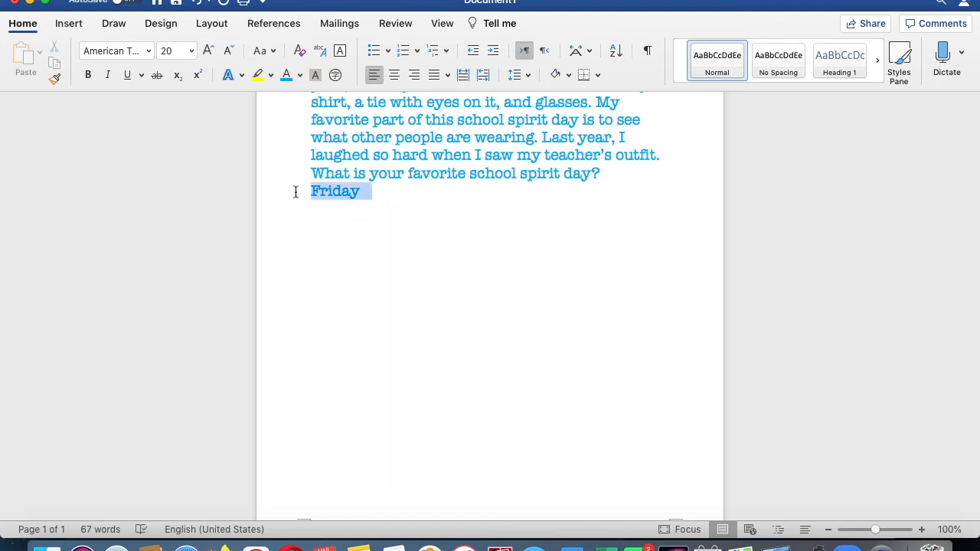
key("BackSpace")
scroll(293, 198, "up", 3)
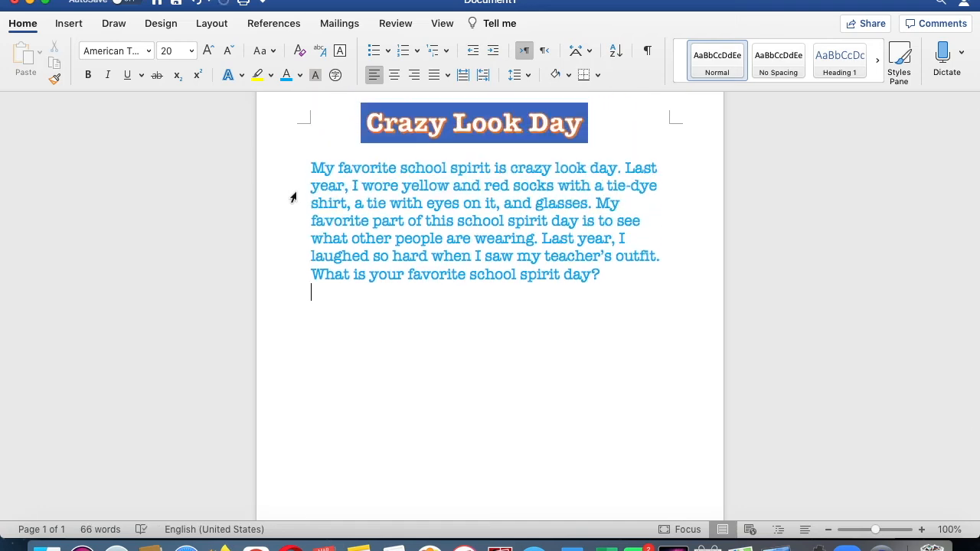
scroll(292, 198, "up", 1)
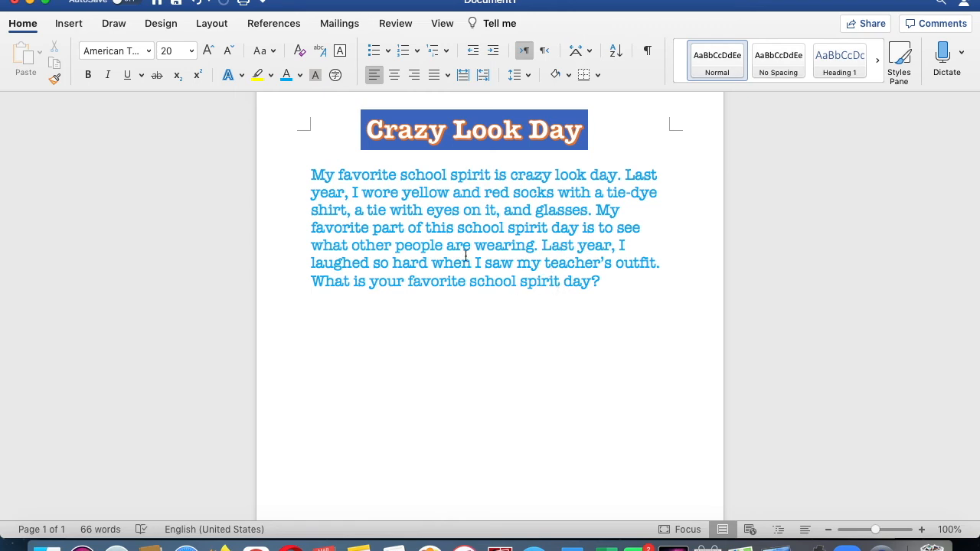
- Copy the words school spirit from the paragraph's first sentence and place the cursor on the empty line below
left_click_drag(400, 175, 479, 175)
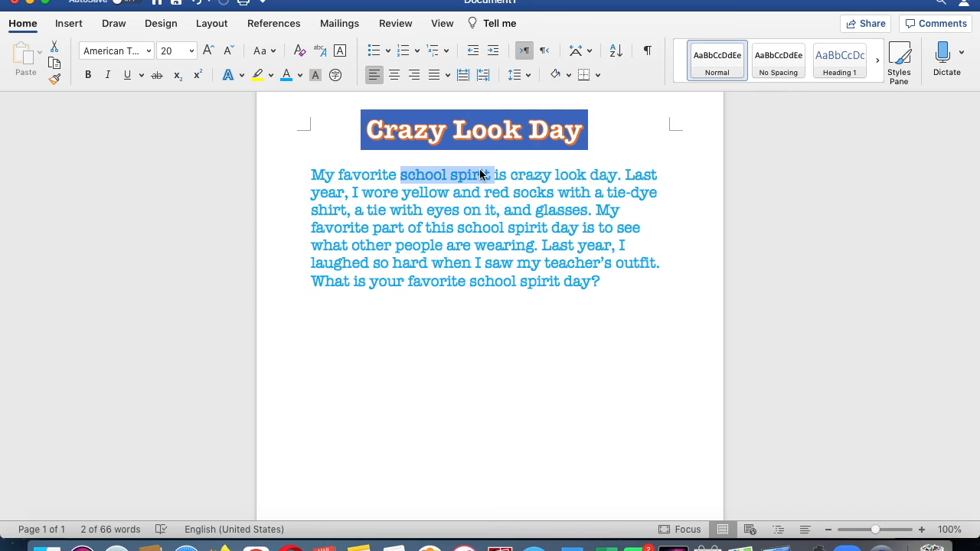
left_click(58, 65)
left_click(645, 296)
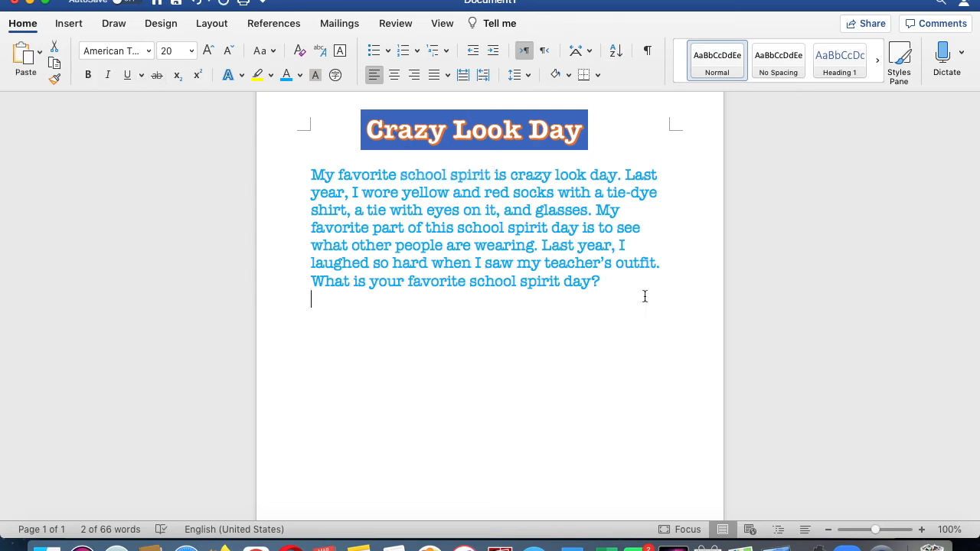
- Try pasting the copied words on a new line below the paragraph, then undo the paste
key("Return")
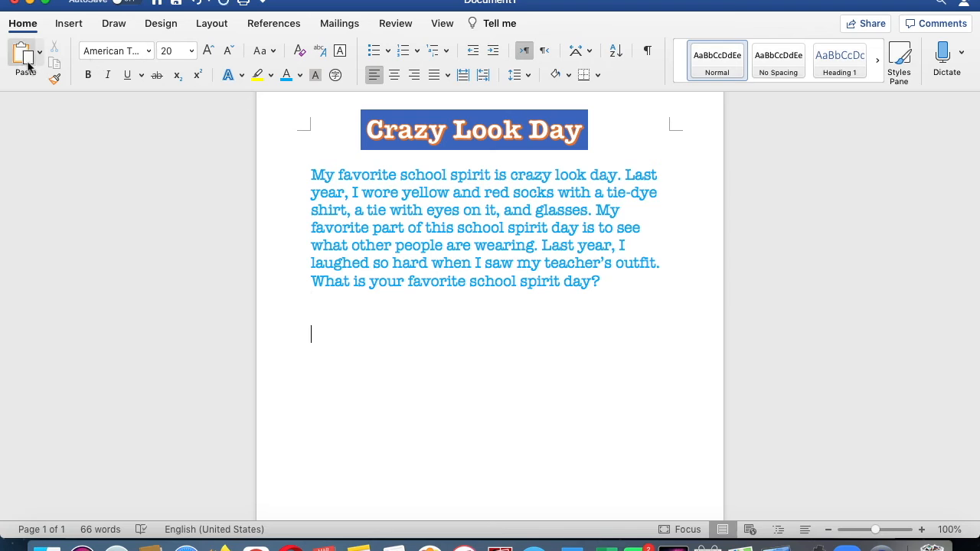
left_click(28, 67)
left_click(195, 5)
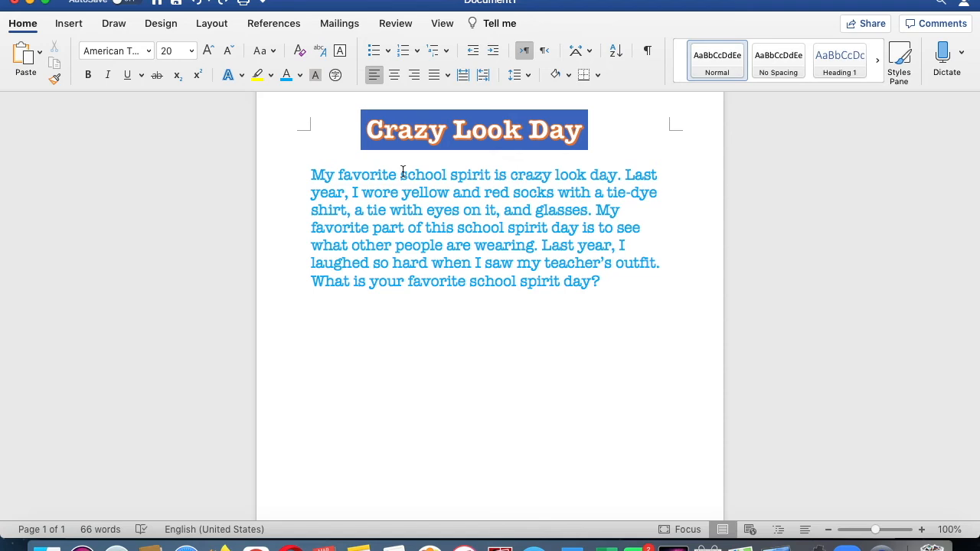
- Copy the word school from the first sentence and add two new lines after the paragraph
left_click_drag(403, 172, 446, 173)
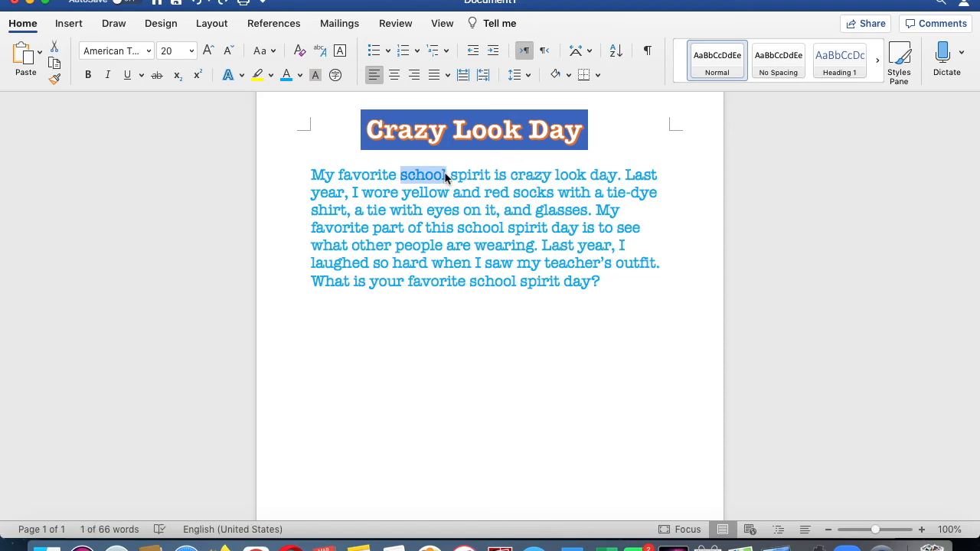
right_click(446, 176)
left_click(469, 194)
left_click(612, 287)
key("Return")
key("Return")
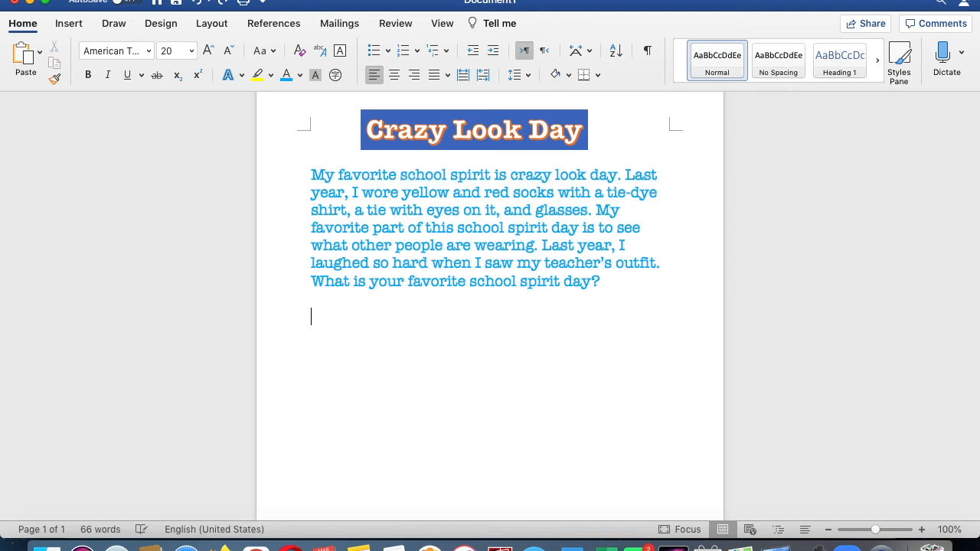
- Paste the copied word inside teacher's in the paragraph, then undo the paste
right_click(571, 263)
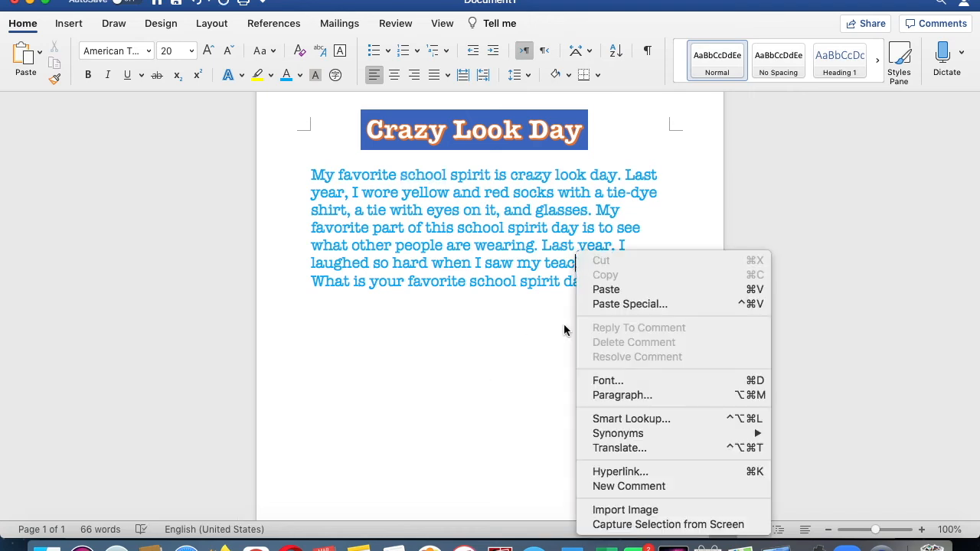
left_click(612, 290)
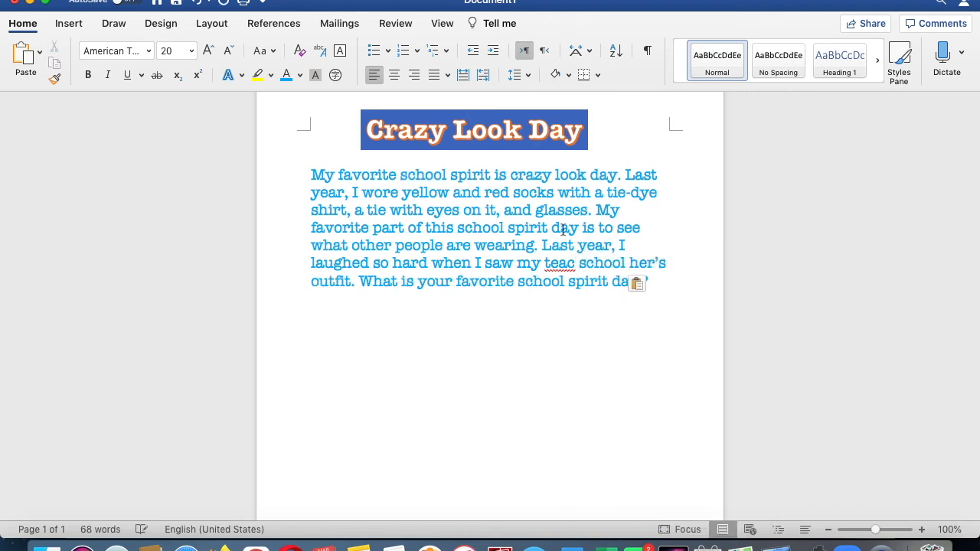
left_click(196, 3)
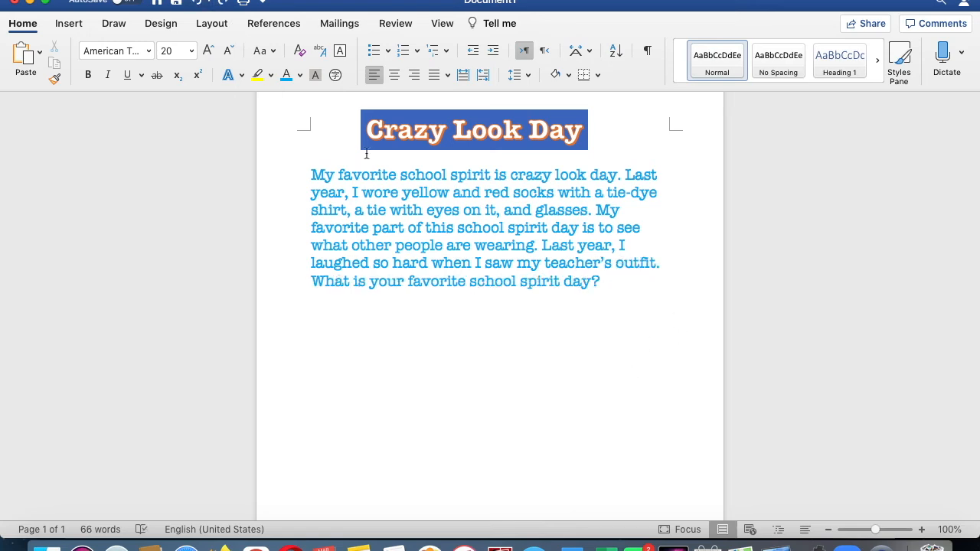
- Add another blank line and set the page color to a light blue theme color
left_click(632, 294)
key("Return")
left_click(162, 24)
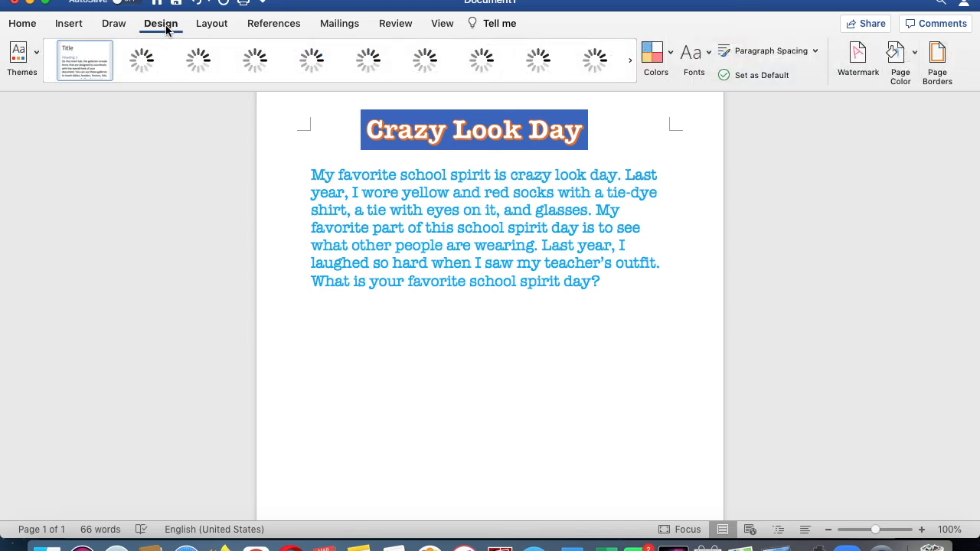
left_click(916, 61)
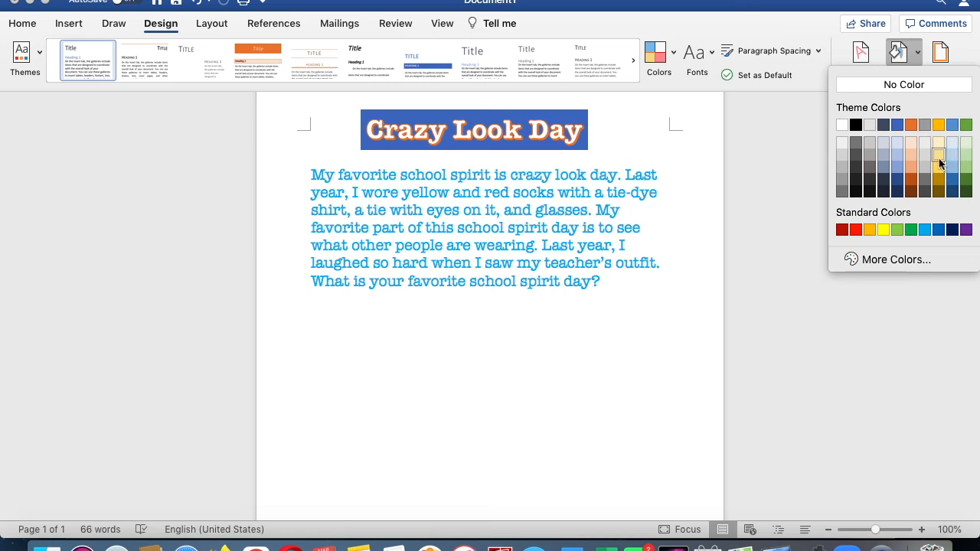
left_click(898, 154)
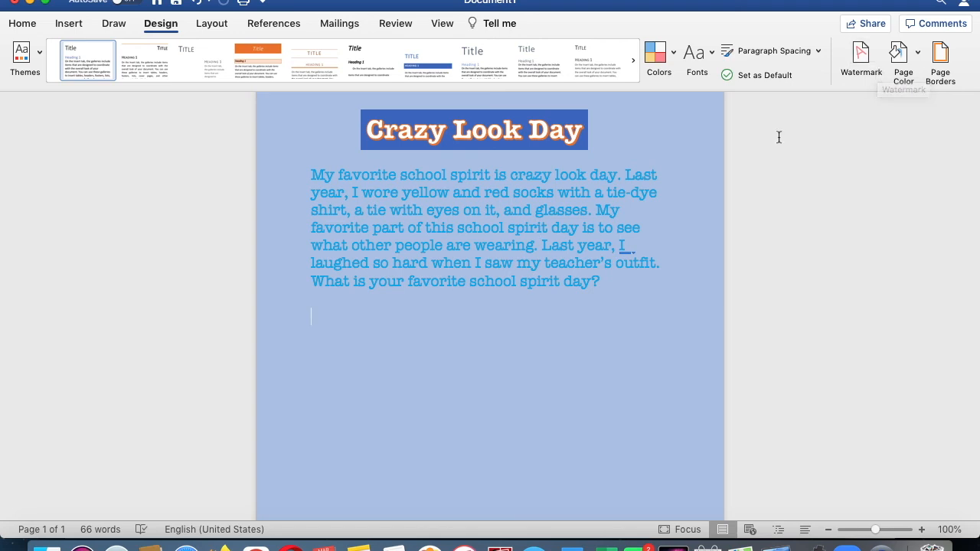
- Apply a Box page border with a blue color and a double-line style to the whole document
left_click(942, 60)
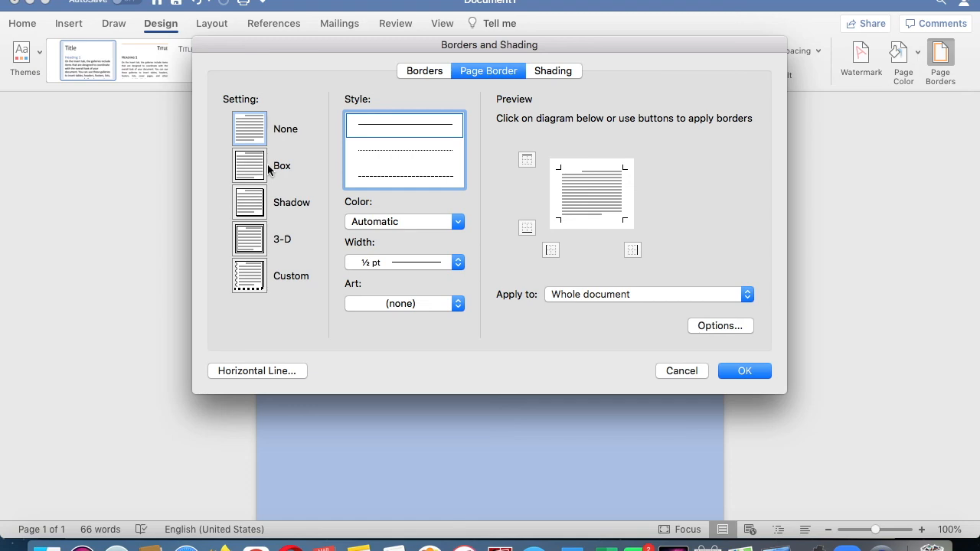
left_click(248, 173)
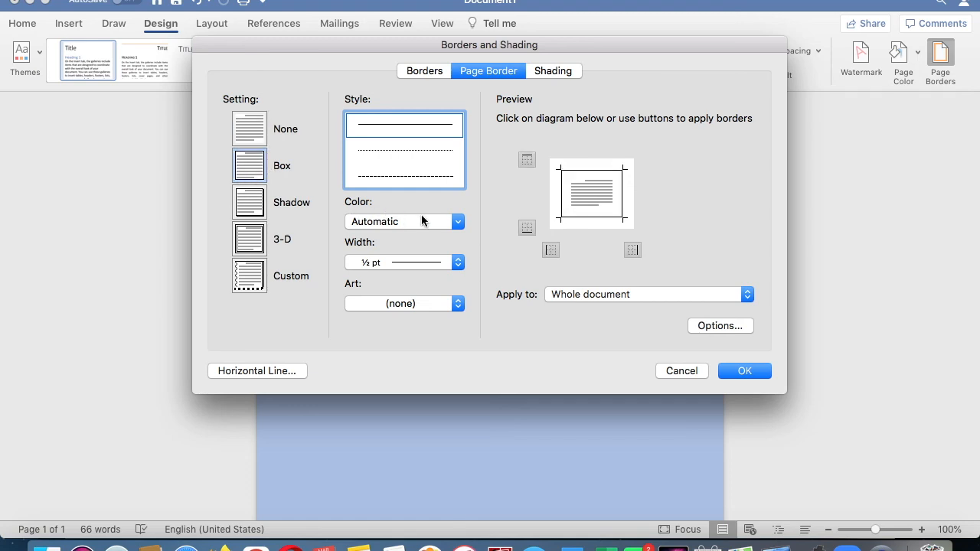
left_click(454, 223)
left_click(417, 286)
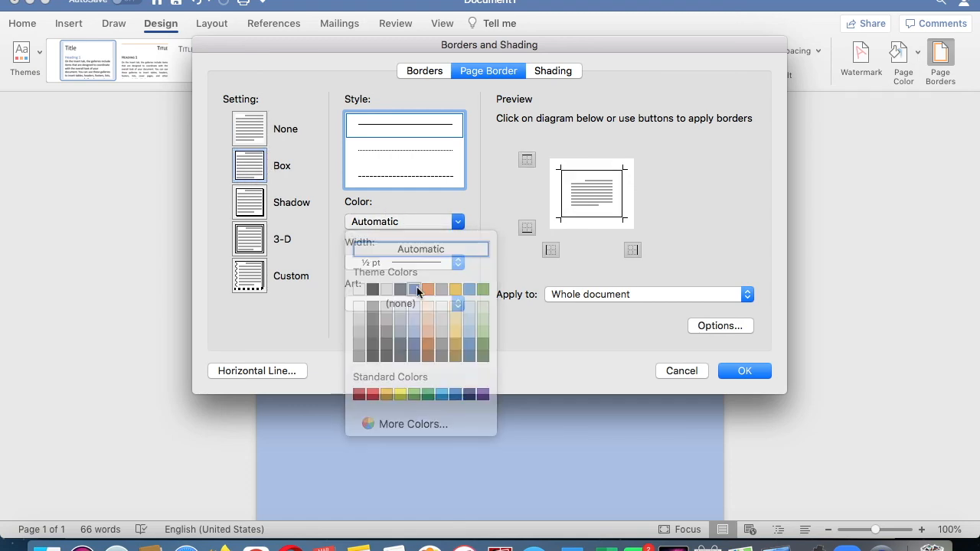
scroll(437, 178, "down", 3)
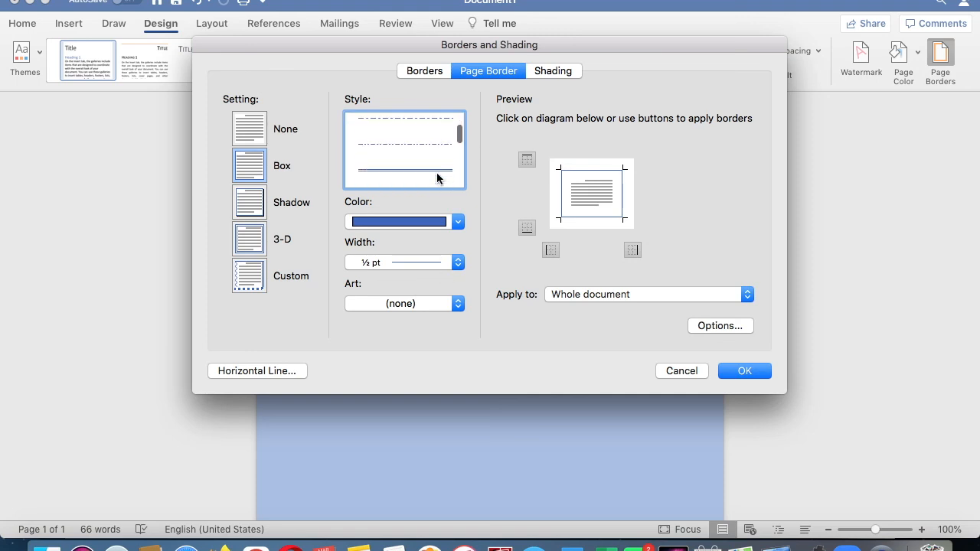
left_click(437, 173)
left_click(731, 371)
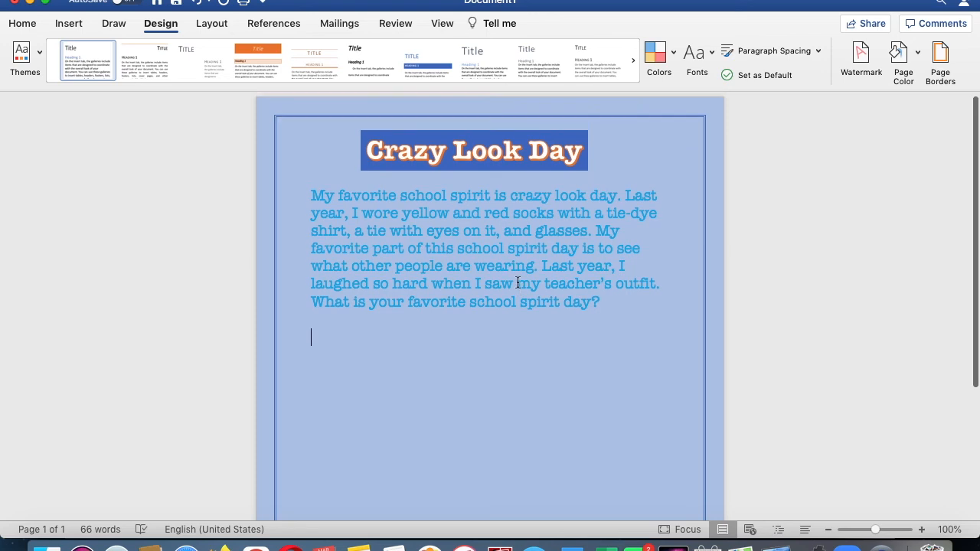
- Search online pictures for tye dye and insert the first tie-dye spiral image
left_click(69, 24)
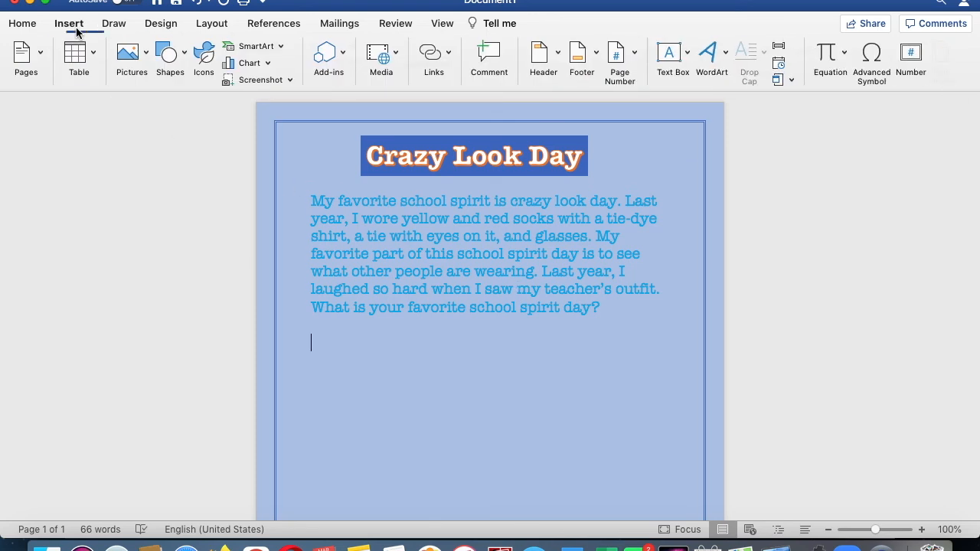
left_click(143, 66)
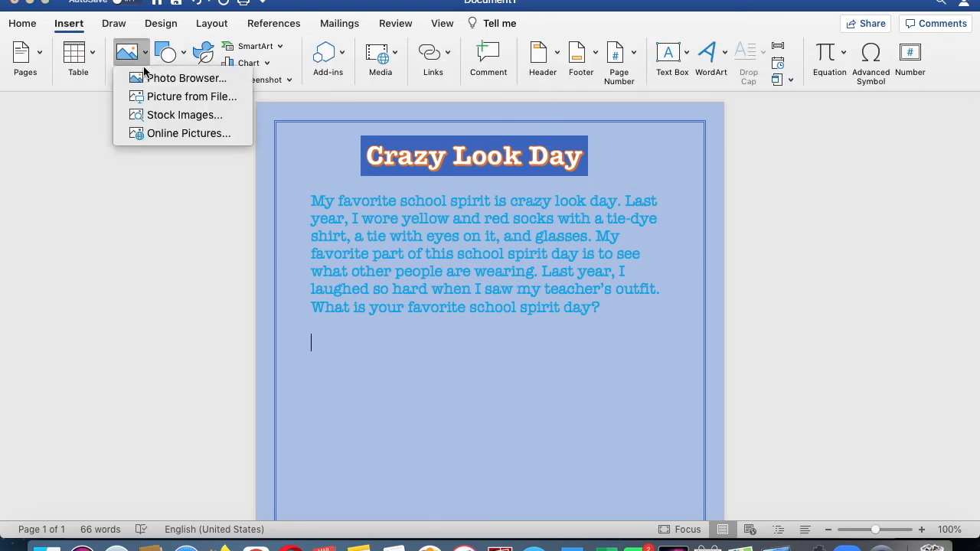
left_click(155, 136)
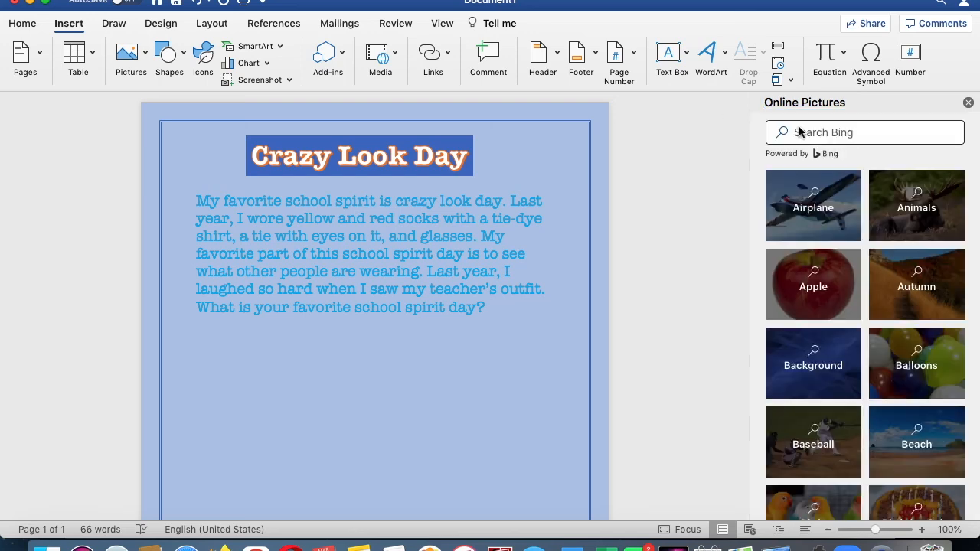
left_click(800, 131)
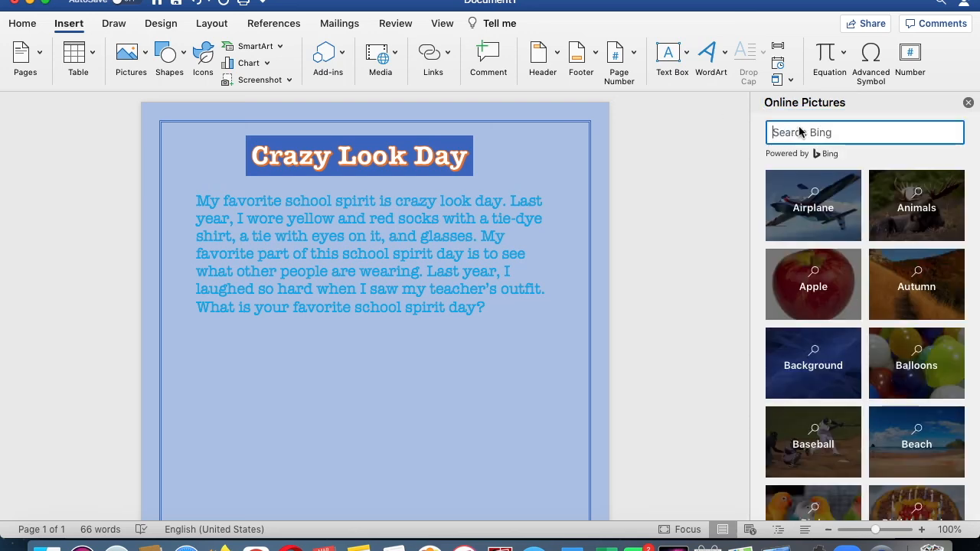
type("the")
key("Return")
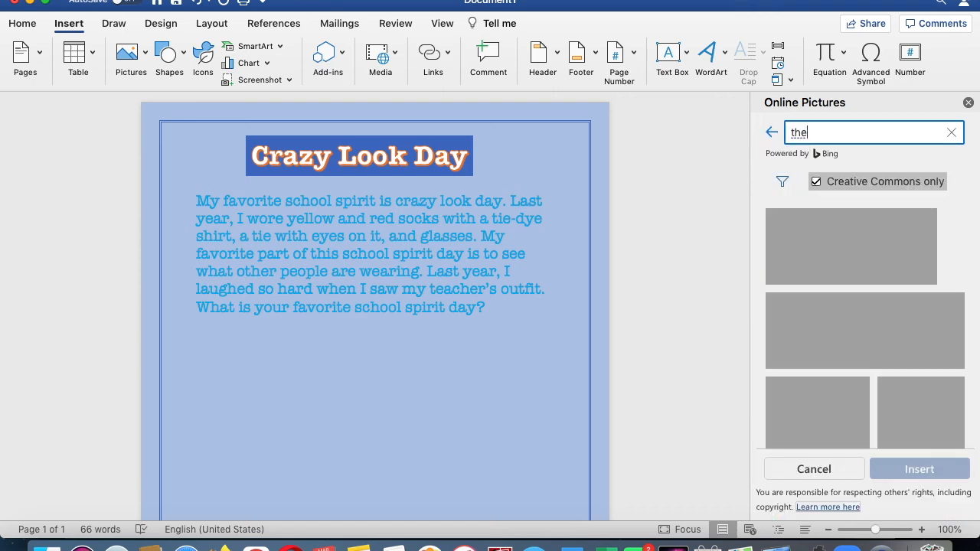
left_click(847, 129)
type("tye dye")
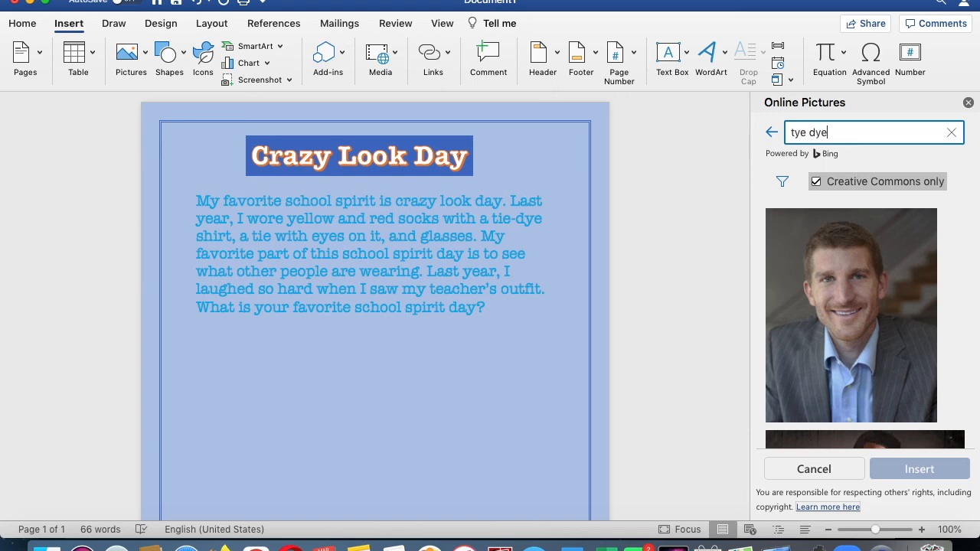
key("Return")
left_click(862, 234)
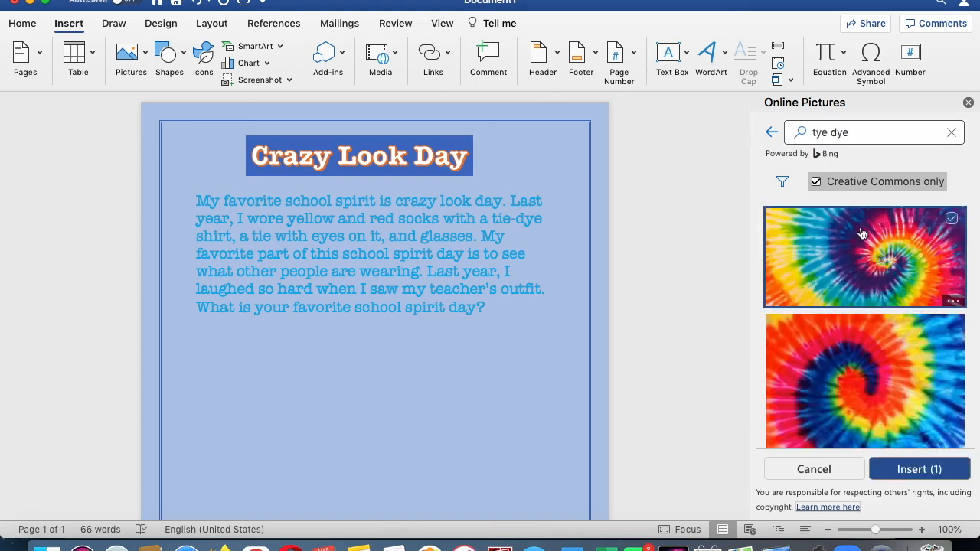
left_click(896, 470)
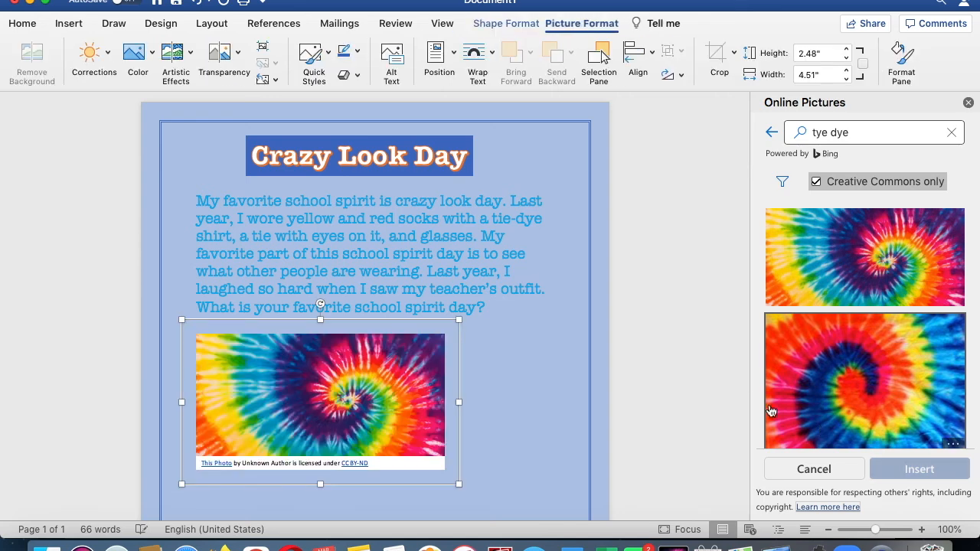
- Move the tie-dye picture slightly lower beneath the paragraph
mouse_move(337, 357)
left_mouse_down()
mouse_move(420, 388)
mouse_move(400, 384)
left_mouse_up()
left_click(370, 471)
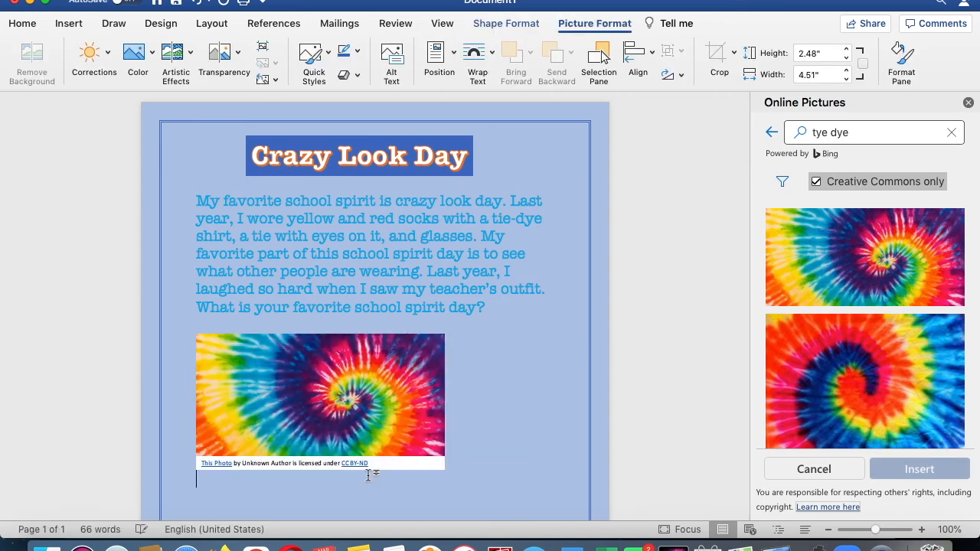
left_click_drag(364, 475, 402, 472)
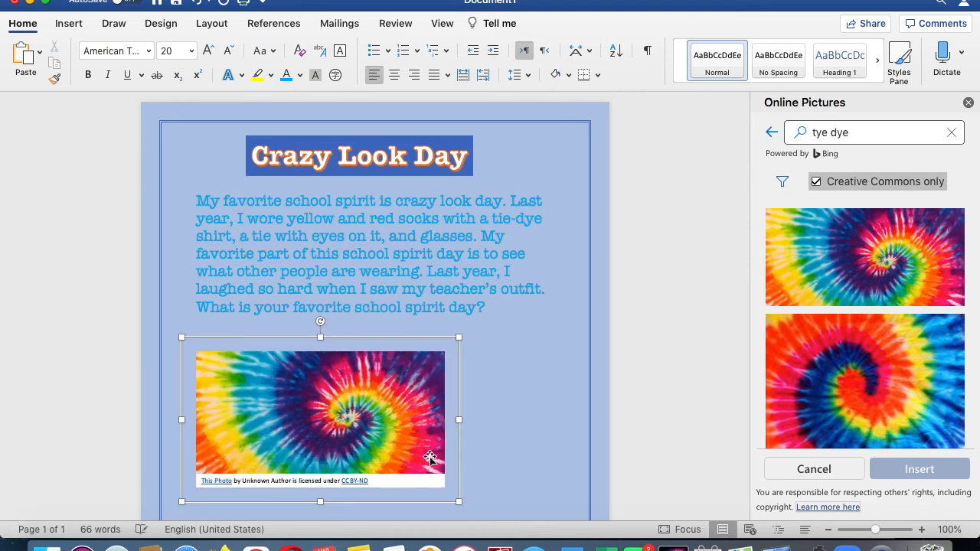